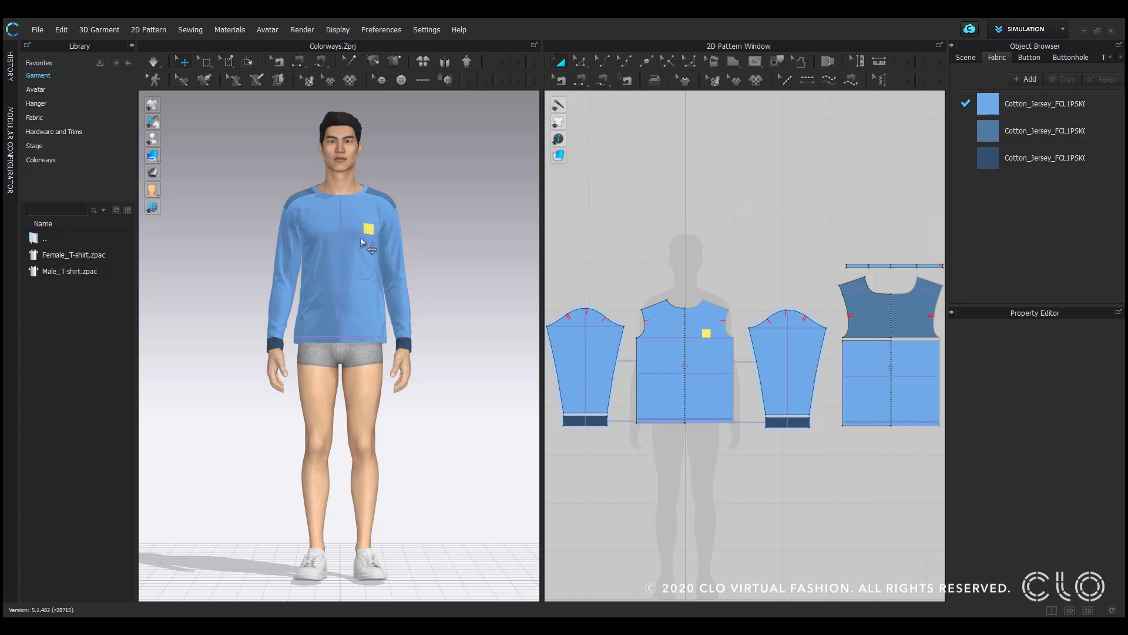
- Switch CLO 3D to COLORWAY mode so the Colorway Editor shows Colorway A
click(1062, 30)
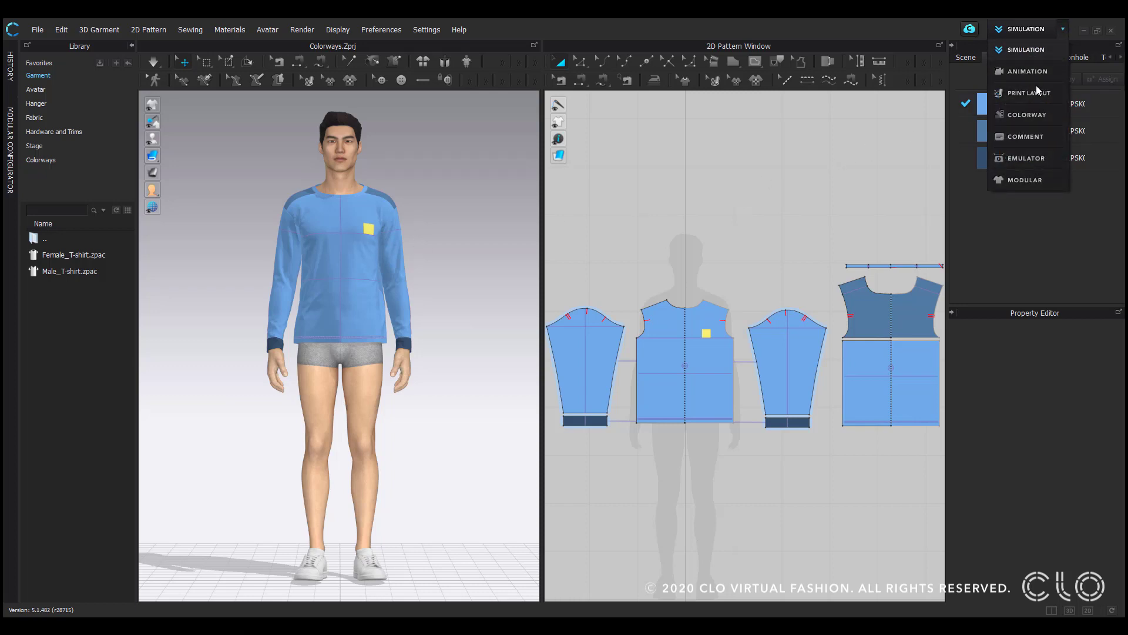
click(1031, 119)
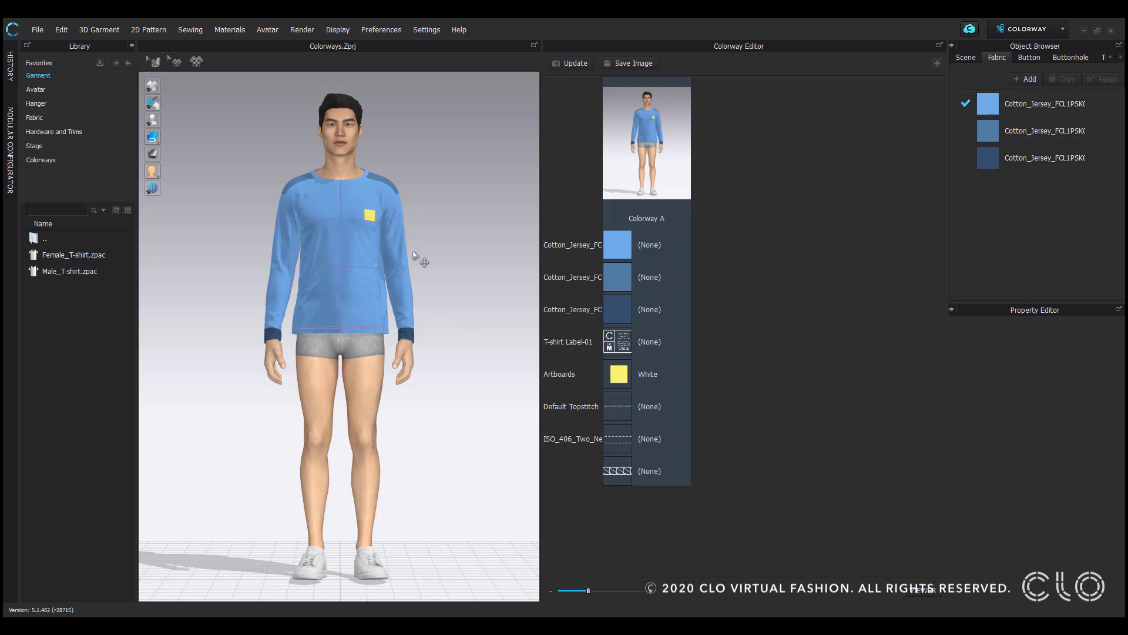
- Hide the shirt's baselines and the avatar so only the garment is displayed
mouse_move(152, 85)
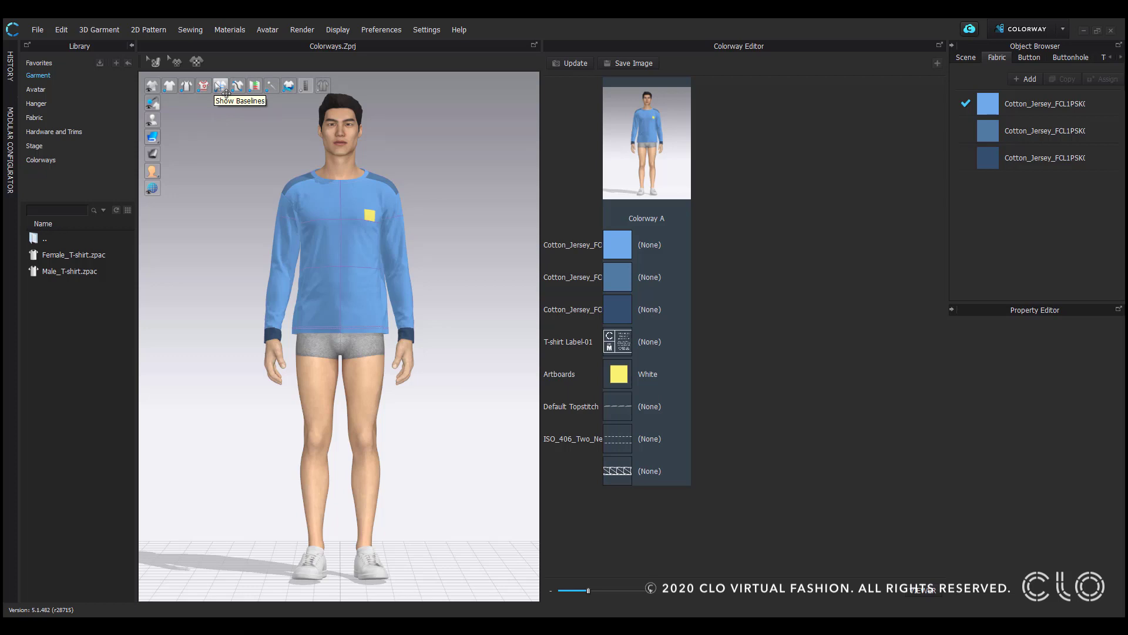
click(227, 94)
mouse_move(153, 121)
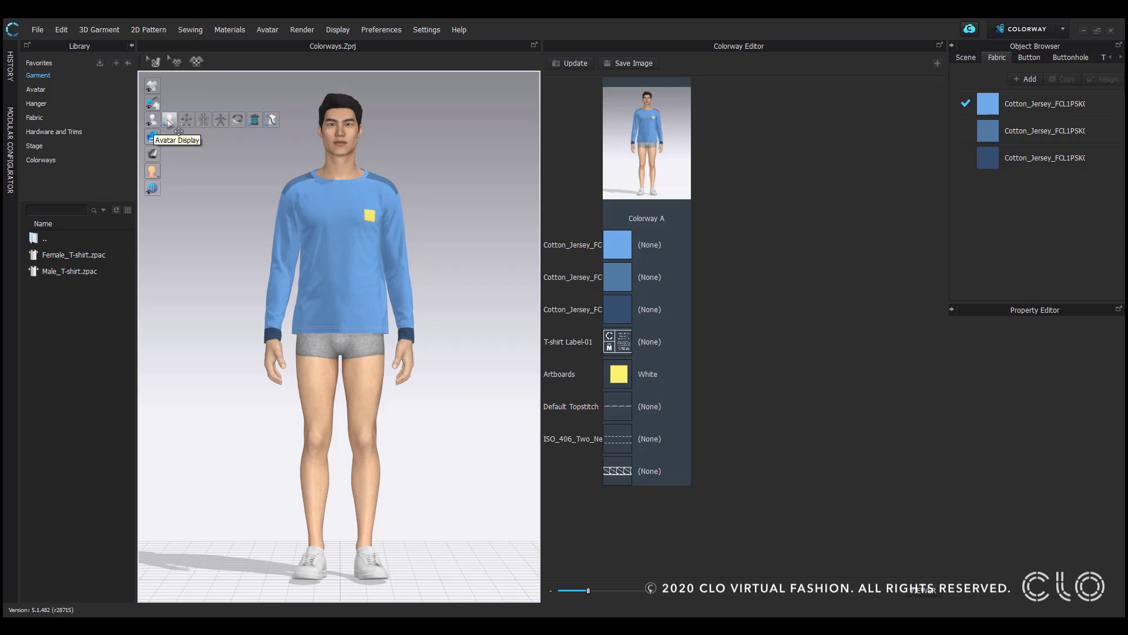
click(170, 121)
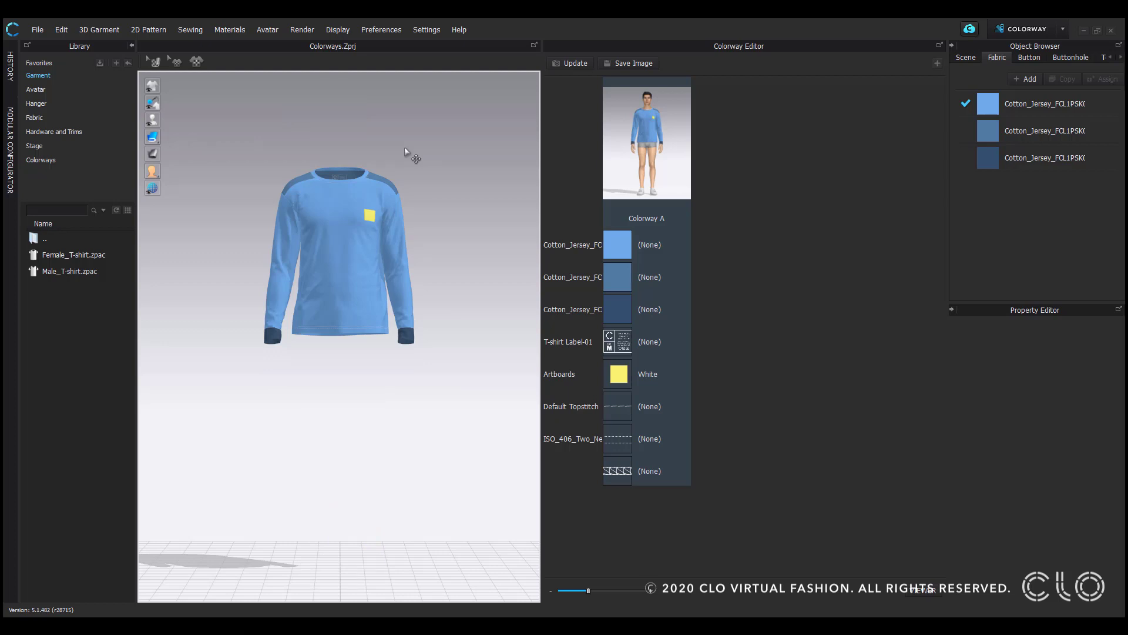
- Zoom in on the shirt and update Colorway A's thumbnail with the close-up view
click(584, 66)
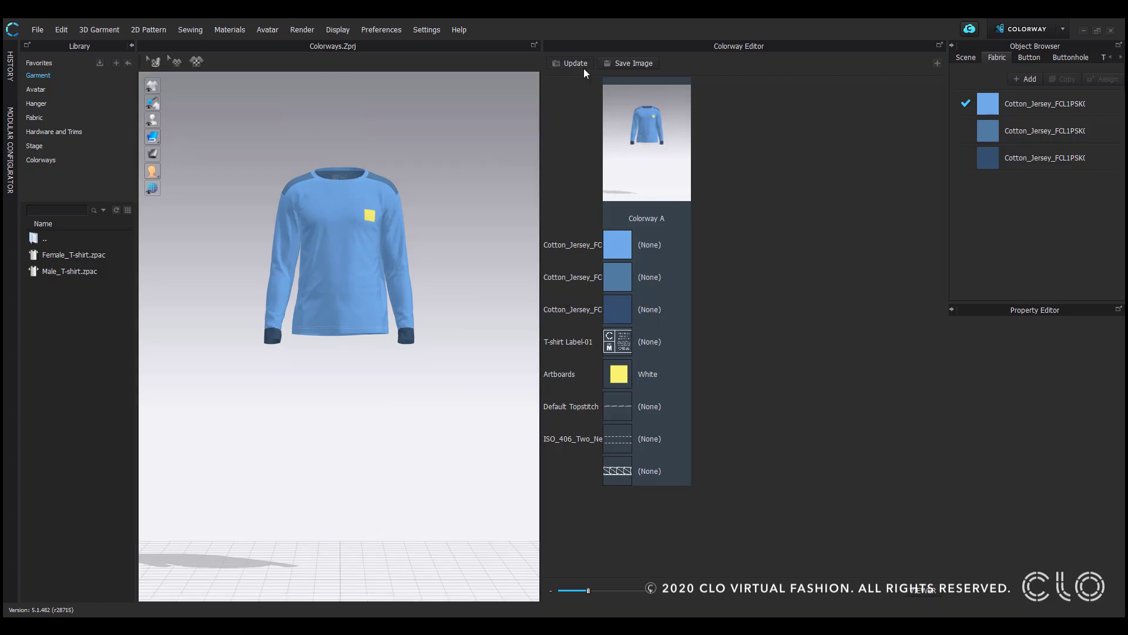
scroll(396, 282, up, 5)
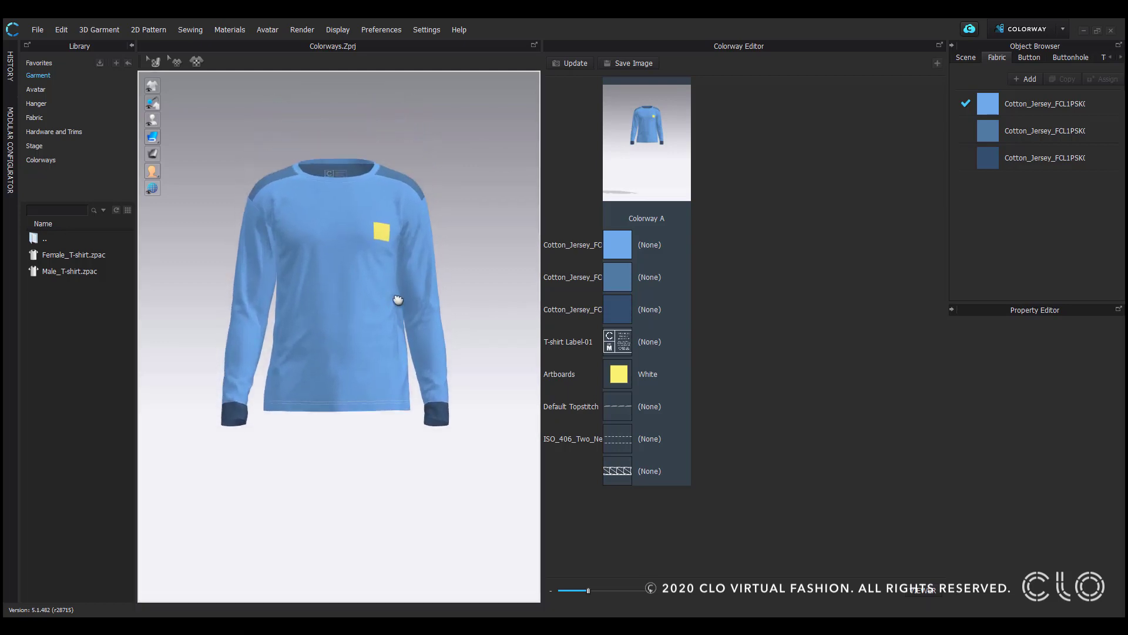
scroll(397, 309, up, 2)
click(582, 66)
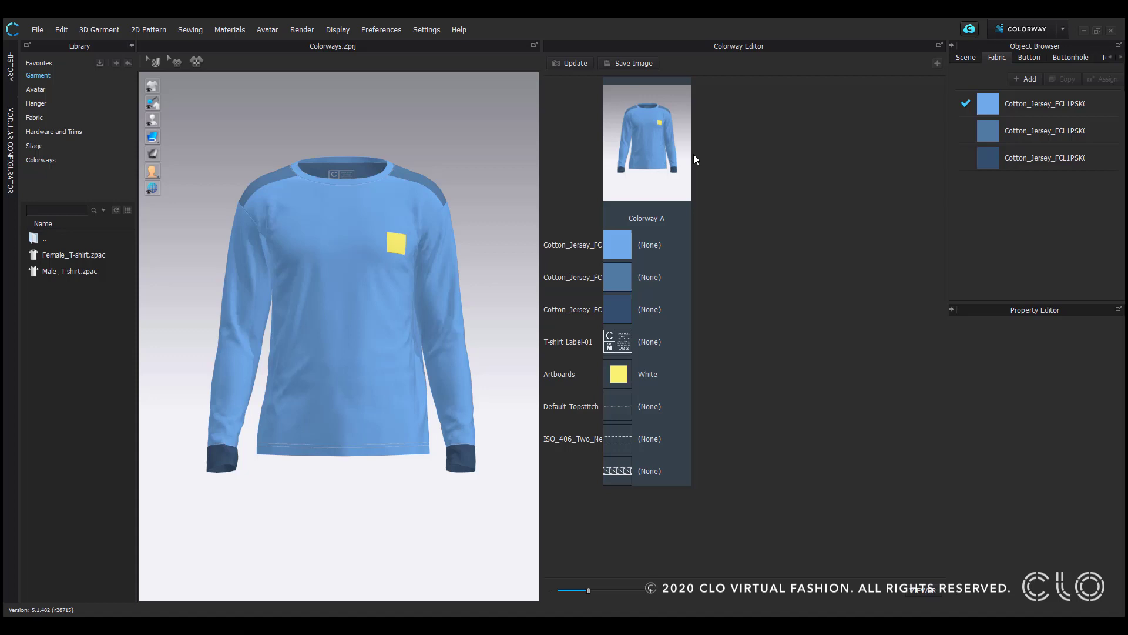
- Duplicate Colorway A as 'Colorway B' and select its first fabric swatch
click(937, 64)
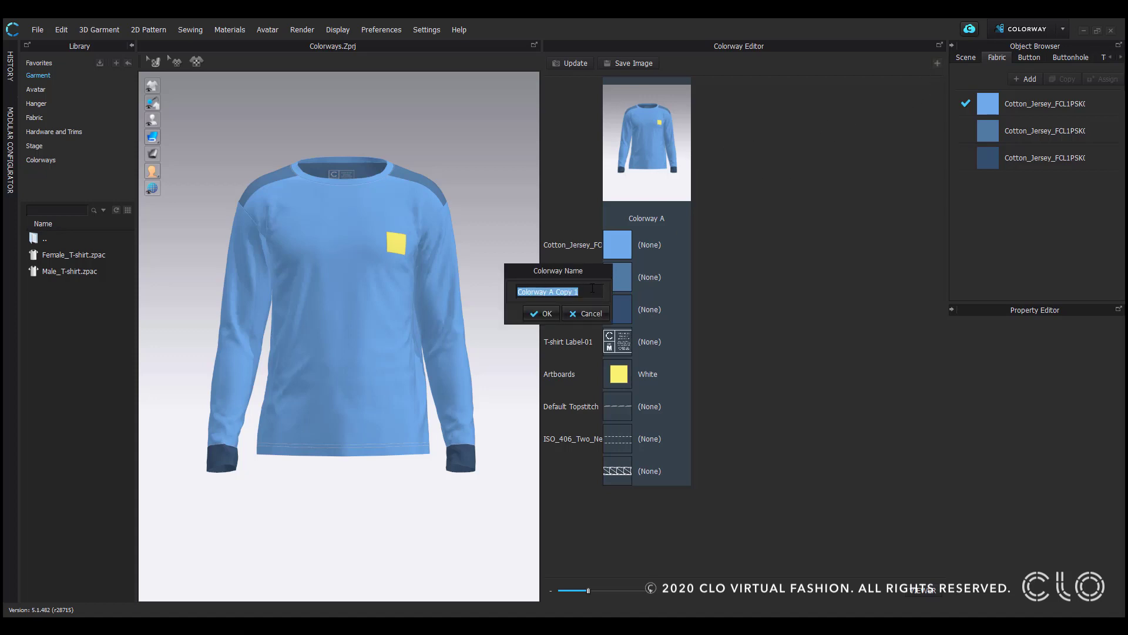
drag(592, 289, 547, 292)
text(B)
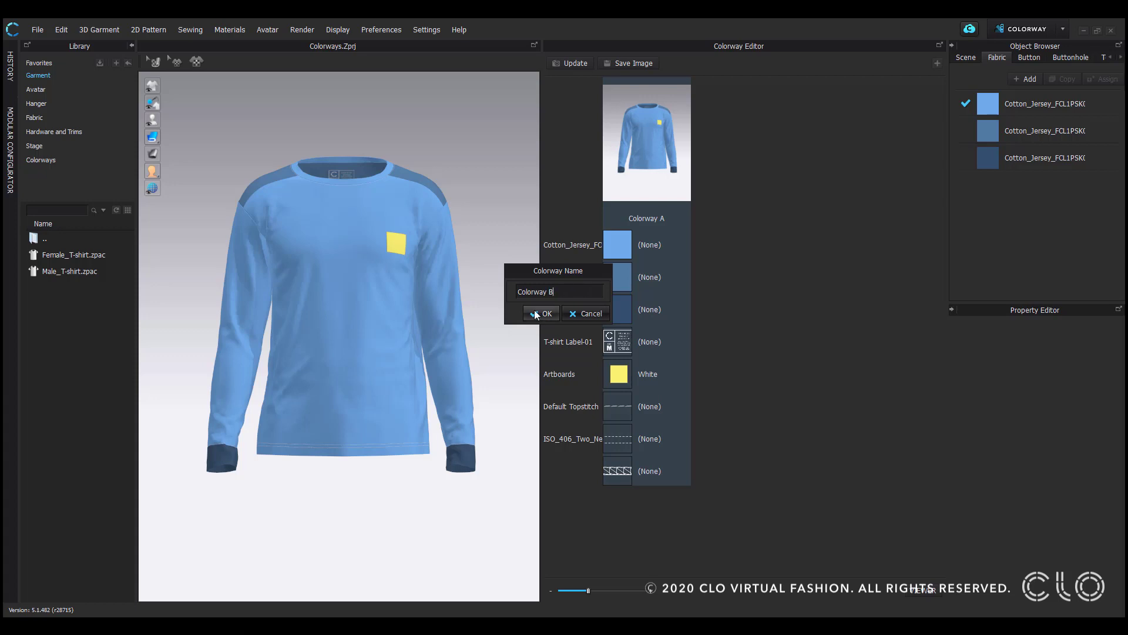
click(537, 315)
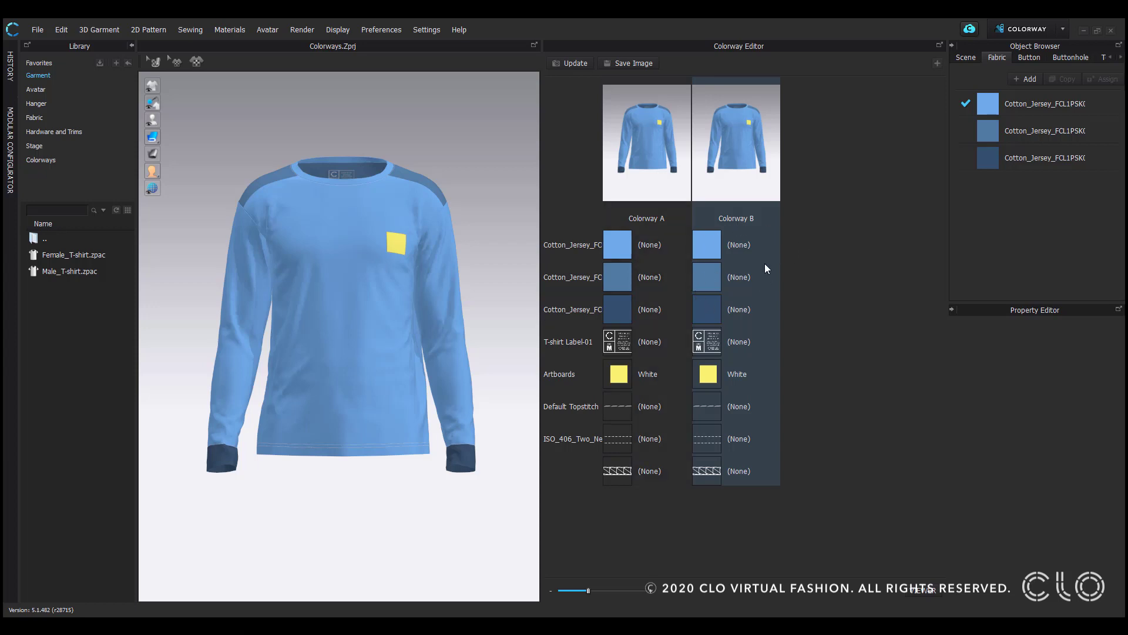
click(710, 245)
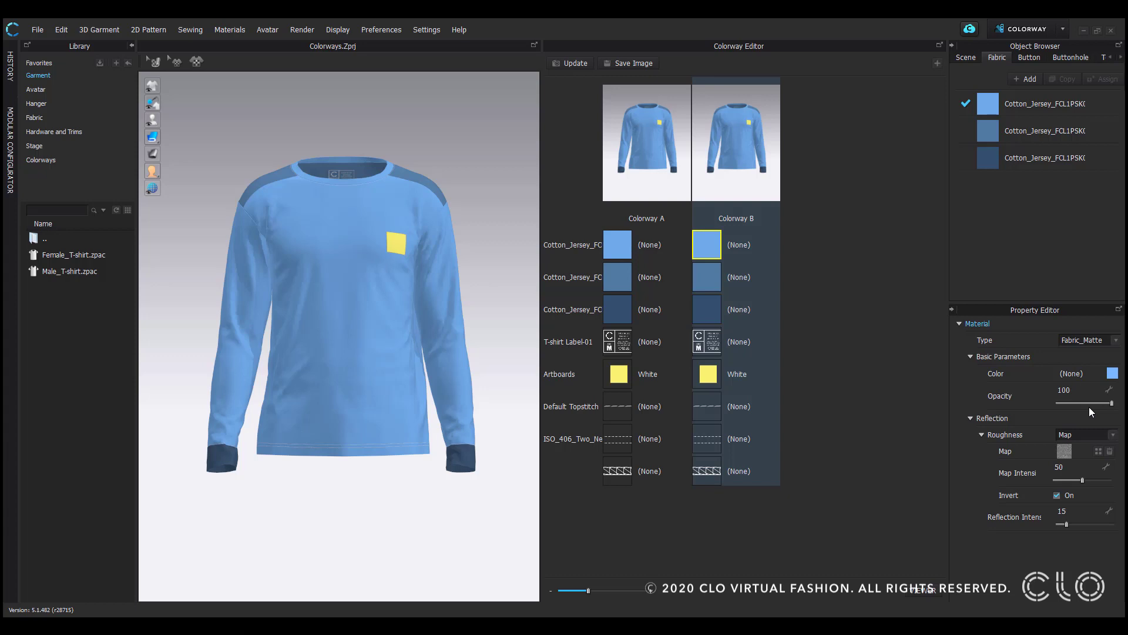
- Set Colorway B's body fabric colour to Pantone Cannoli Cream
click(1112, 373)
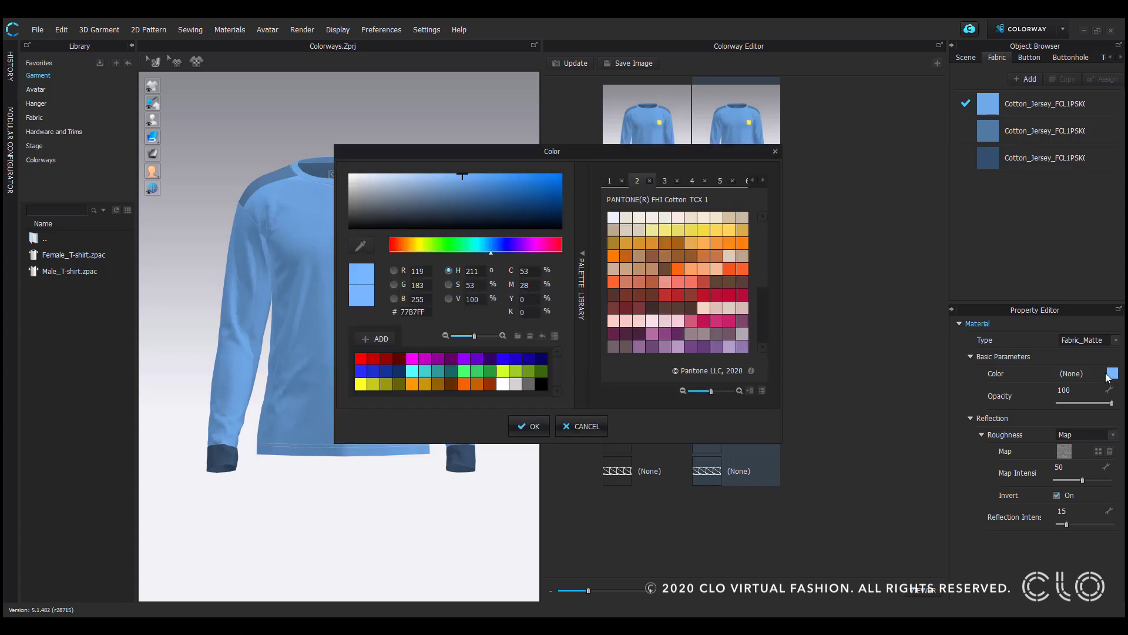
click(662, 217)
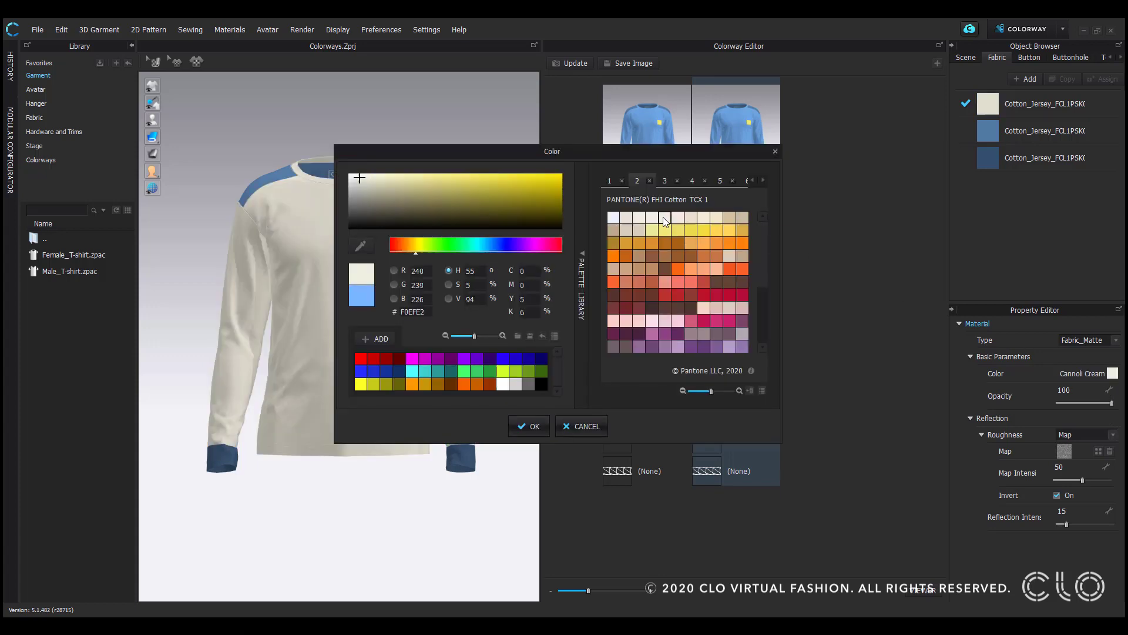
click(534, 427)
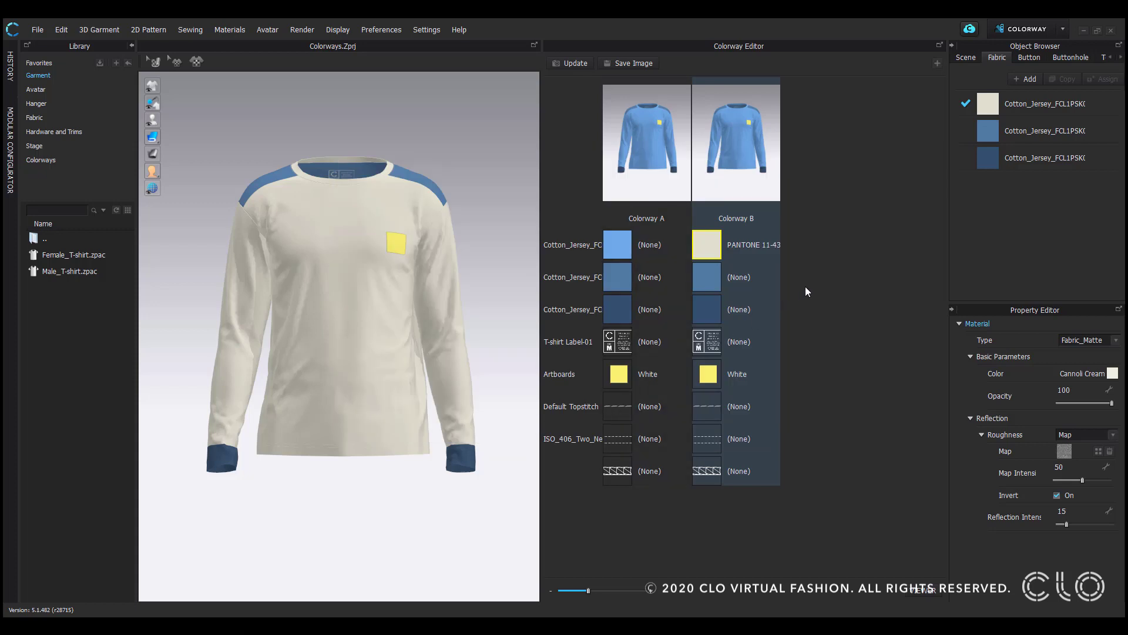
- Make the second fabric and all topstitches black, then update Colorway B's thumbnail
click(700, 272)
ctrl+click(717, 407)
ctrl+click(707, 441)
ctrl+click(716, 467)
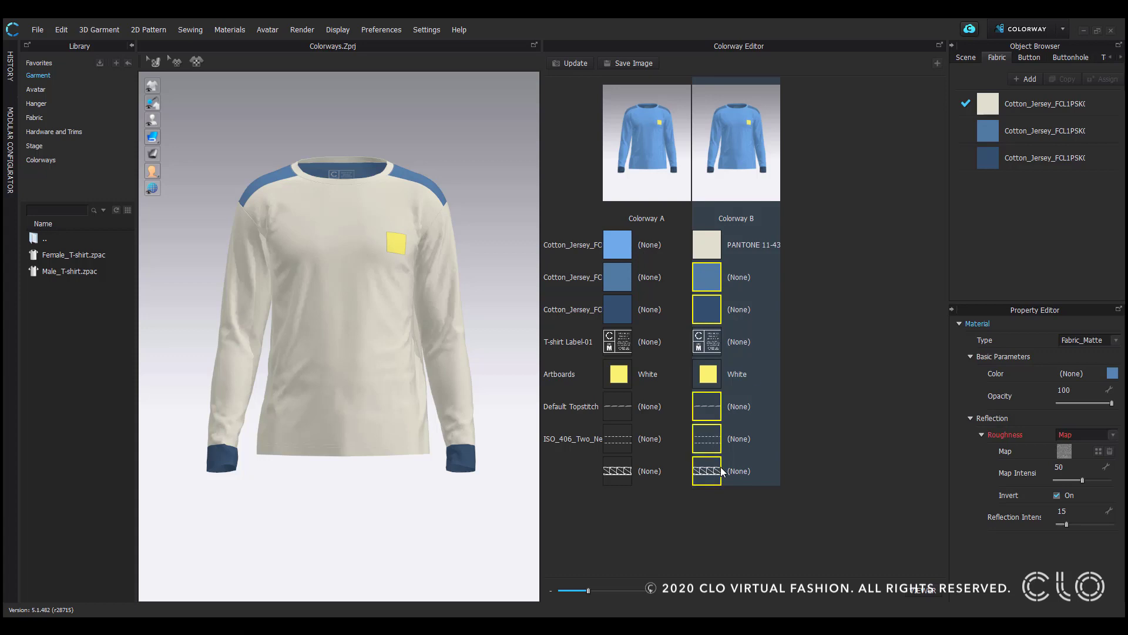
click(1112, 374)
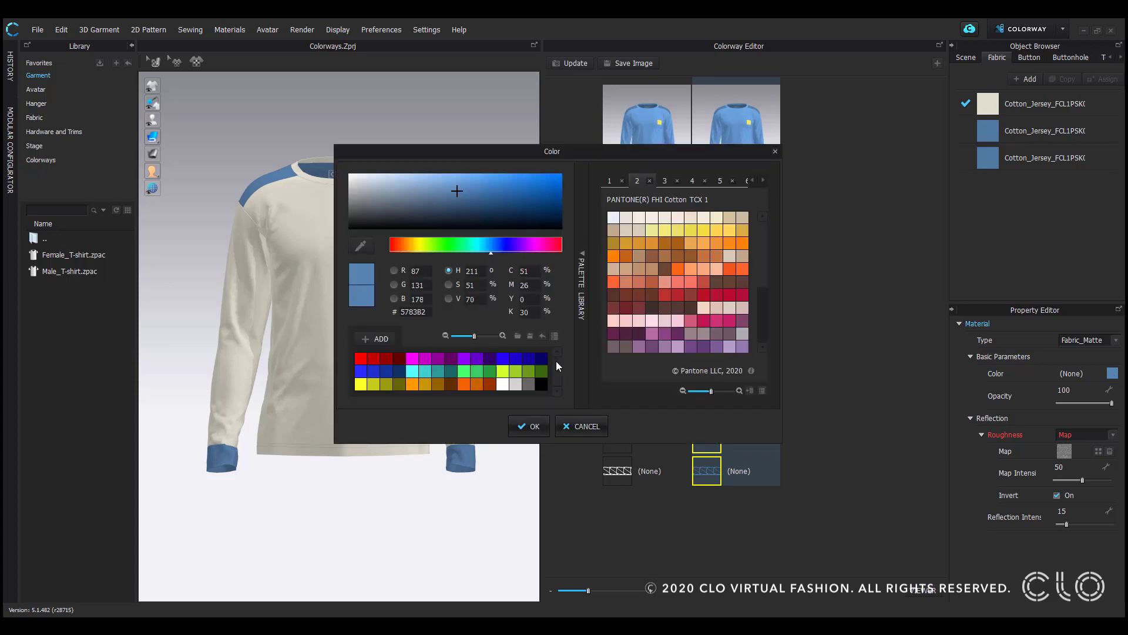
click(541, 384)
click(530, 426)
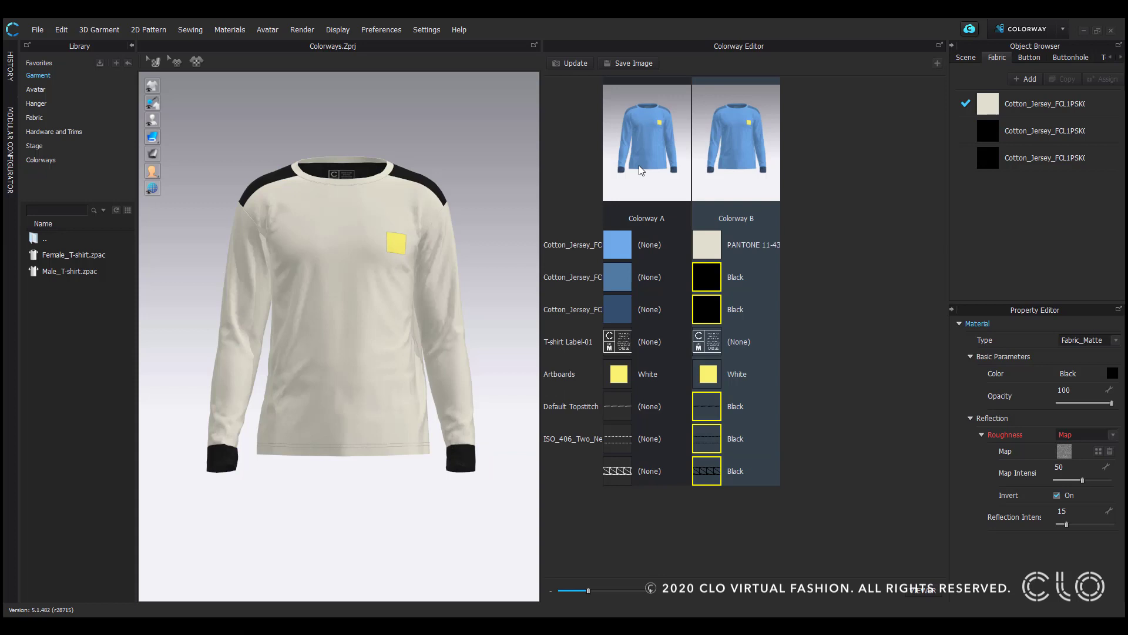
click(579, 65)
click(829, 186)
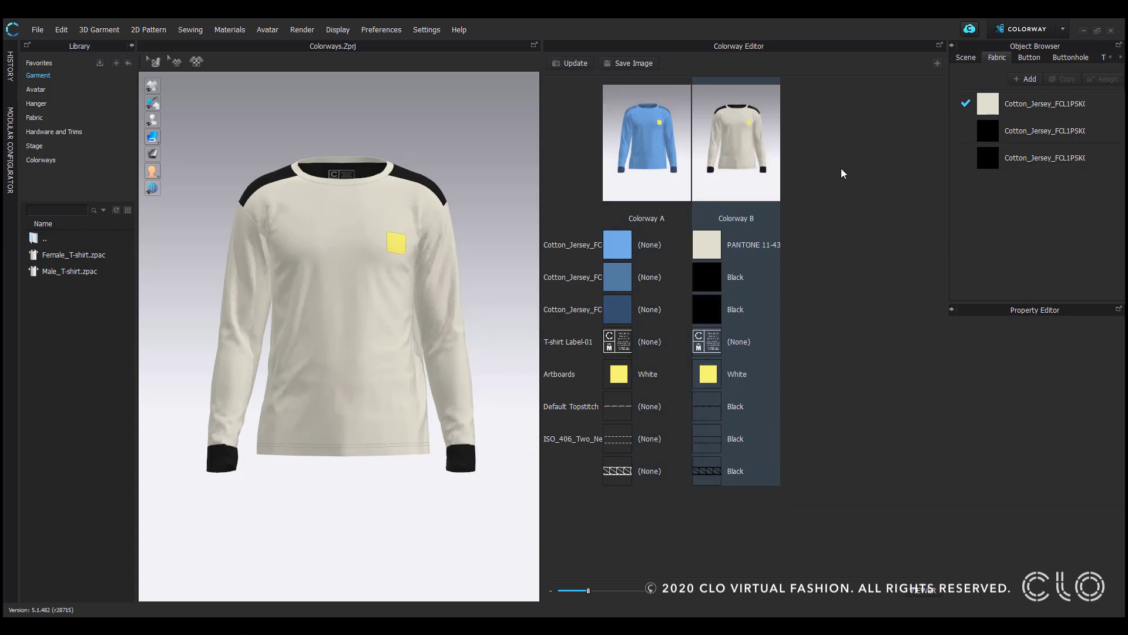
- Add a copy of Colorway B named 'Colorway C'
click(937, 63)
click(548, 292)
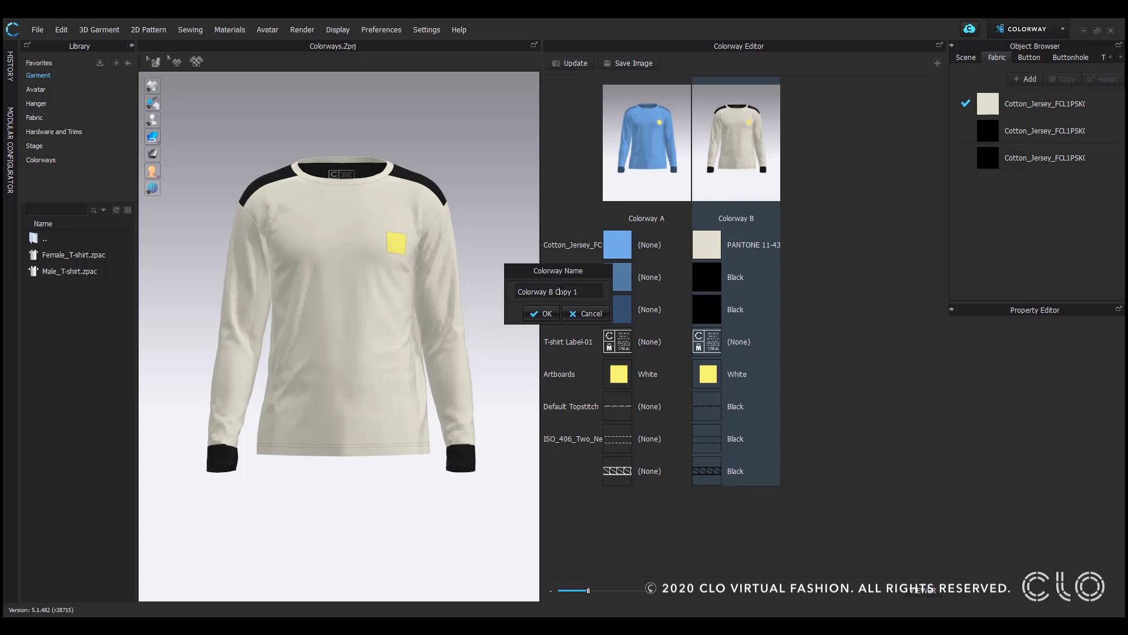
drag(548, 292, 588, 296)
text(C)
click(543, 314)
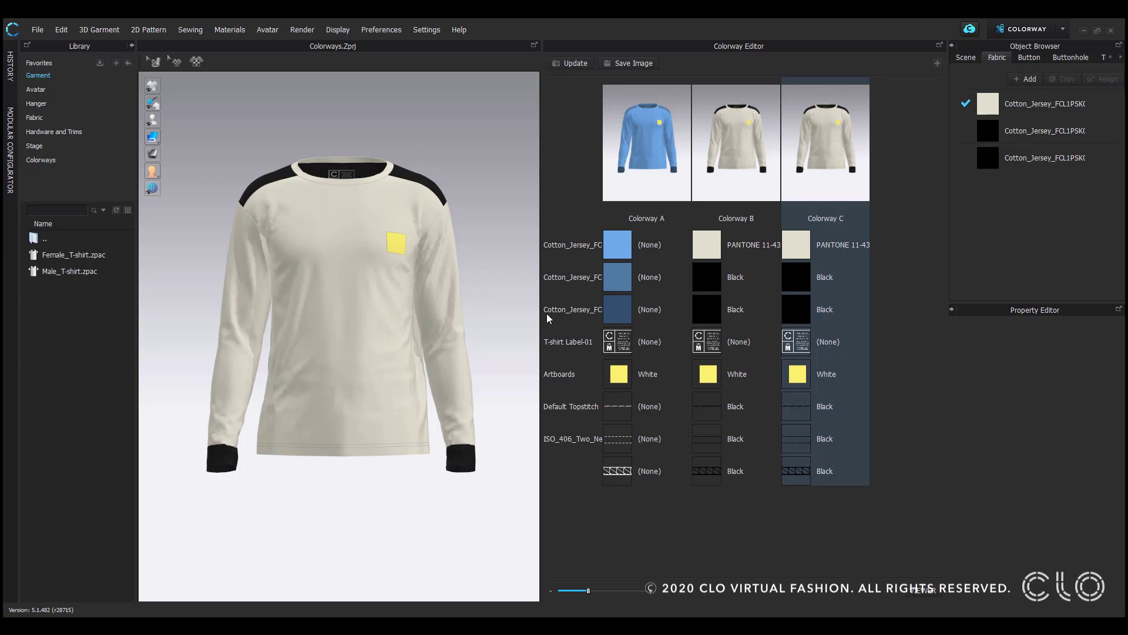
- Apply the Navy Stripes texture to Colorway C's body fabric and update its thumbnail
click(62, 158)
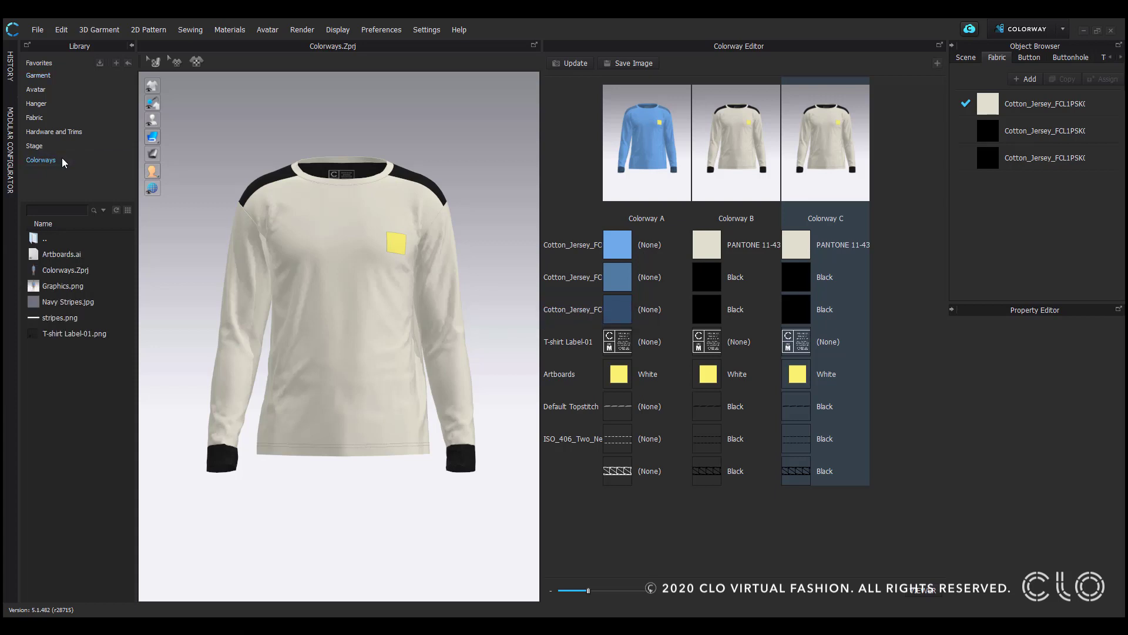
mouse_move(67, 297)
click(1038, 114)
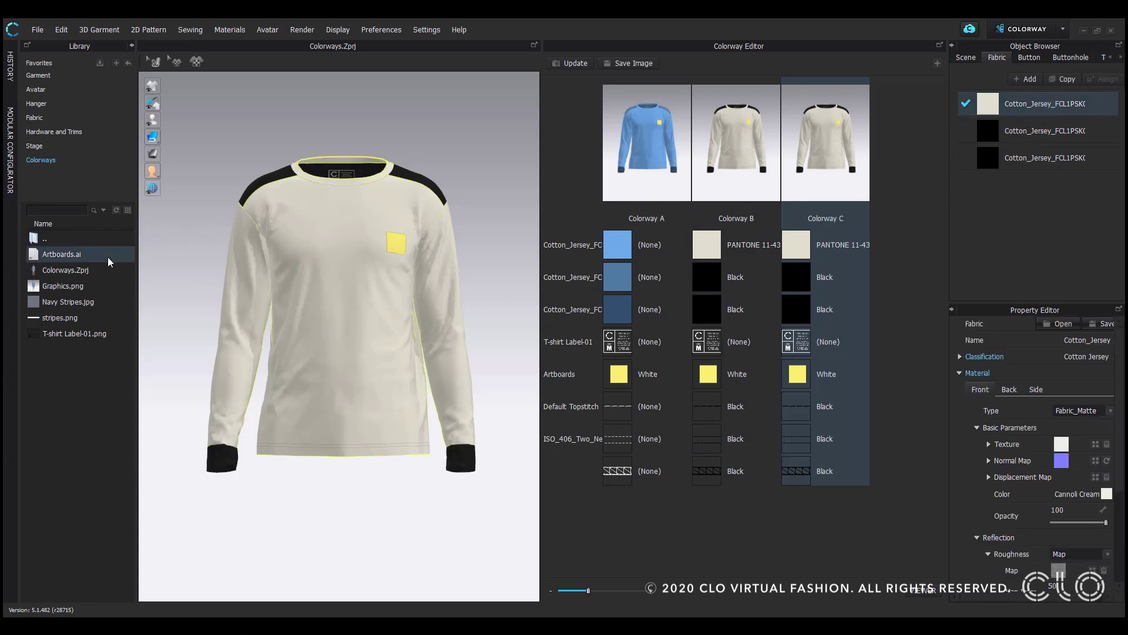
click(1095, 445)
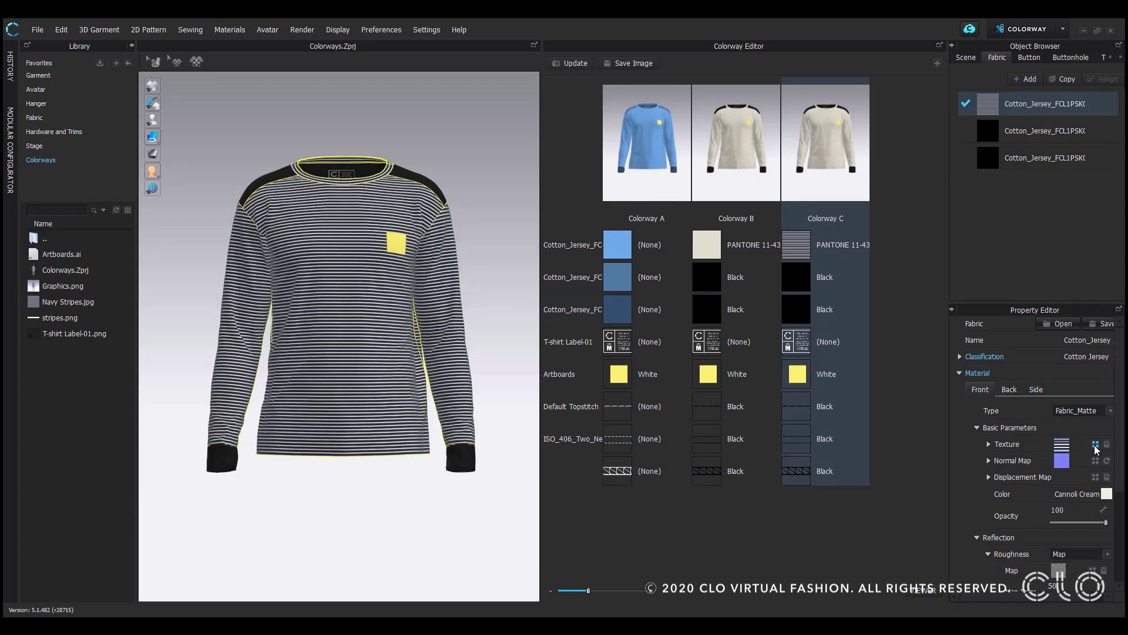
click(1096, 444)
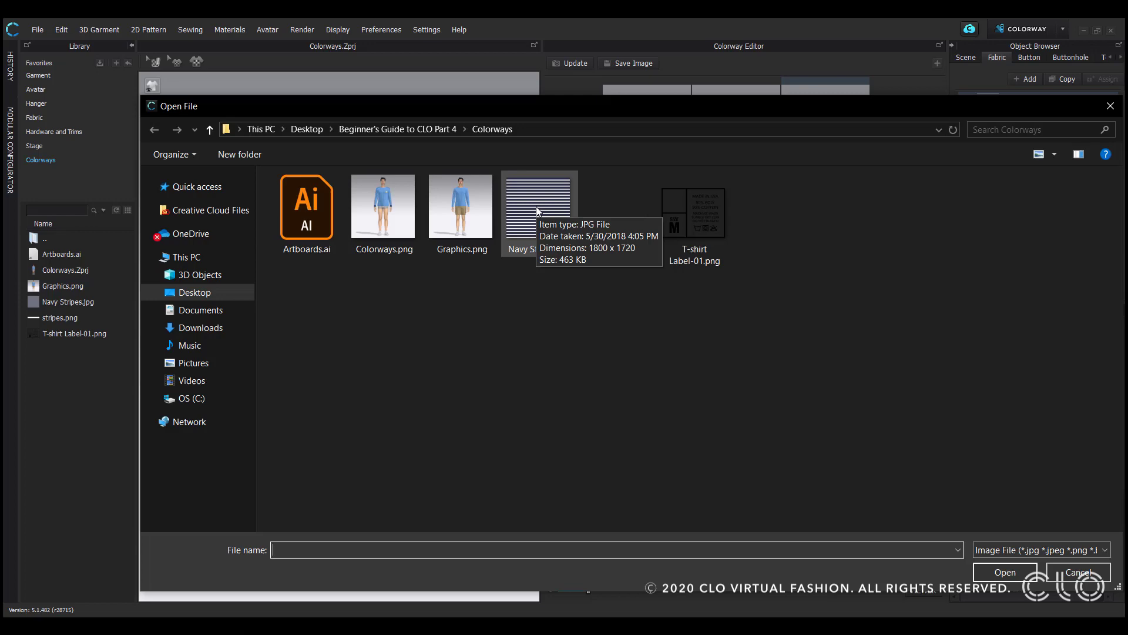
click(1053, 573)
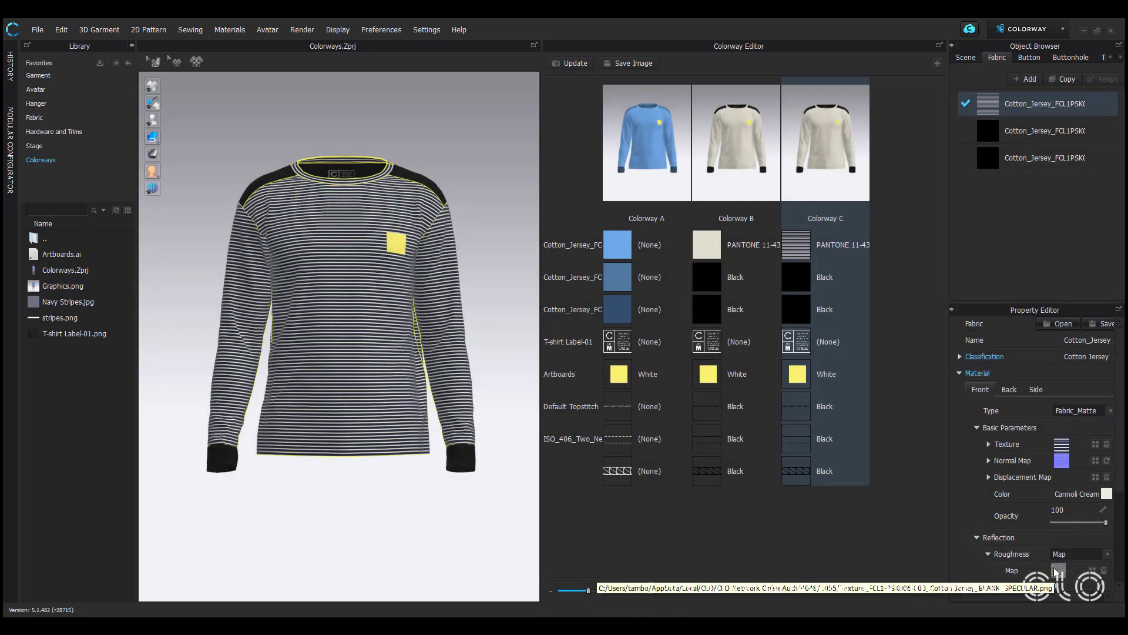
click(576, 62)
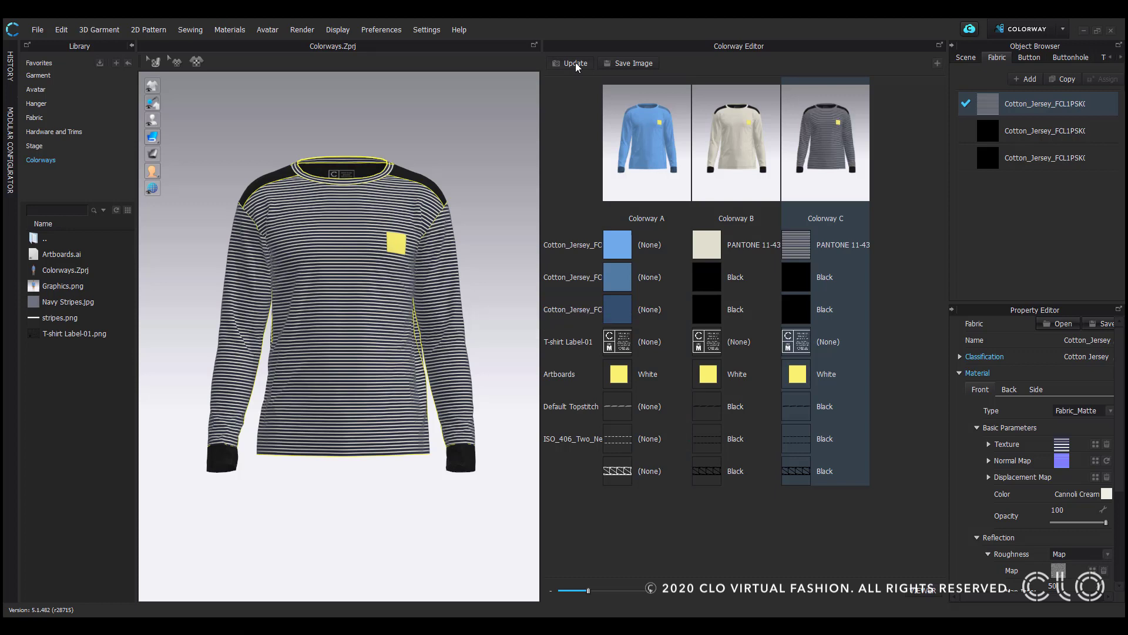
- Create Colorway D as a copy of Colorway C
click(936, 64)
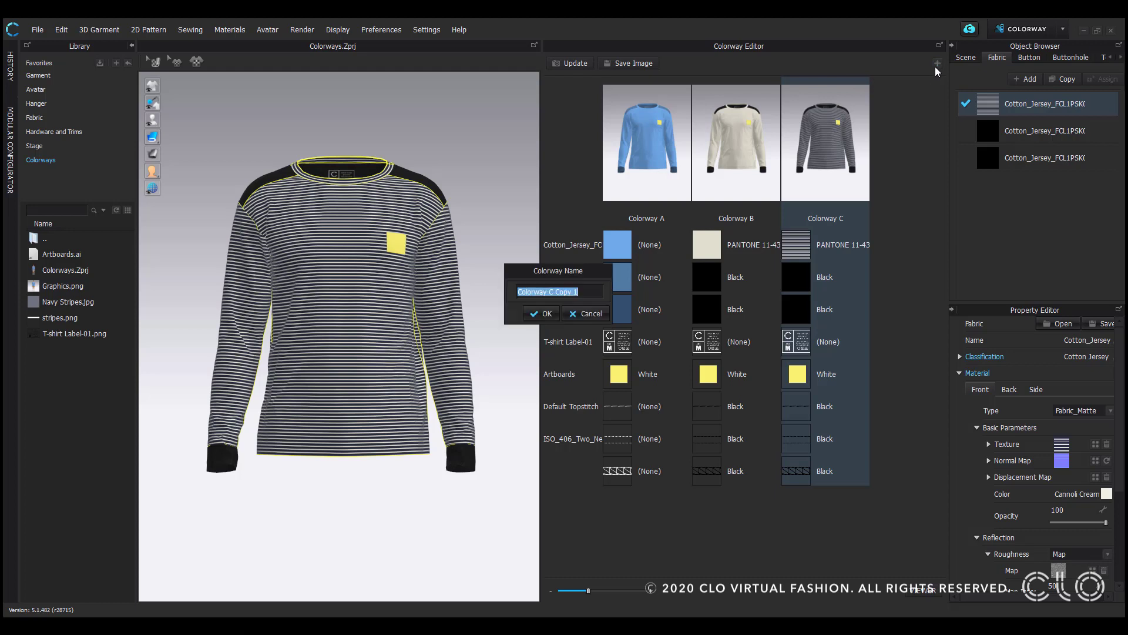
click(551, 292)
click(541, 313)
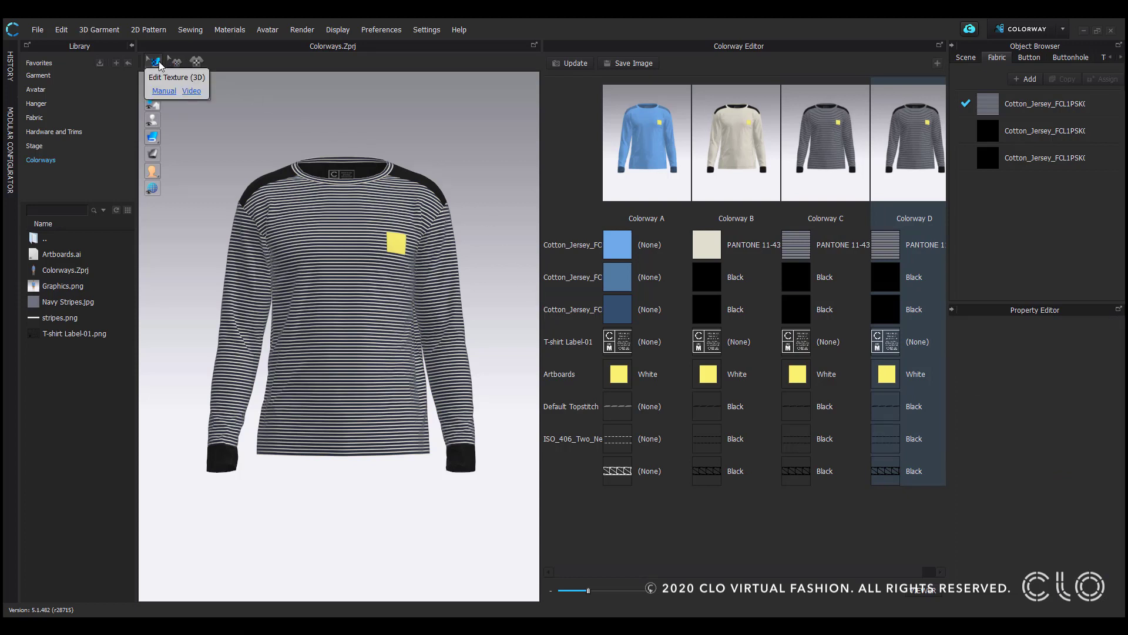
- Enlarge the body's stripe texture, use Thick Textured Surface rendering, and update the previews
click(339, 271)
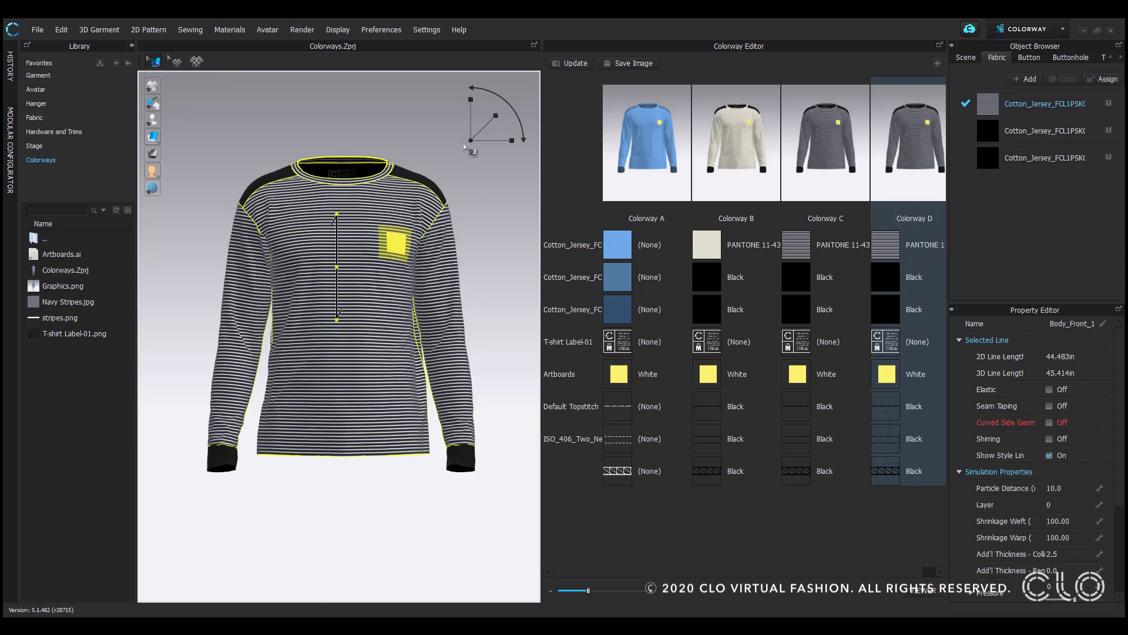
drag(496, 116, 533, 91)
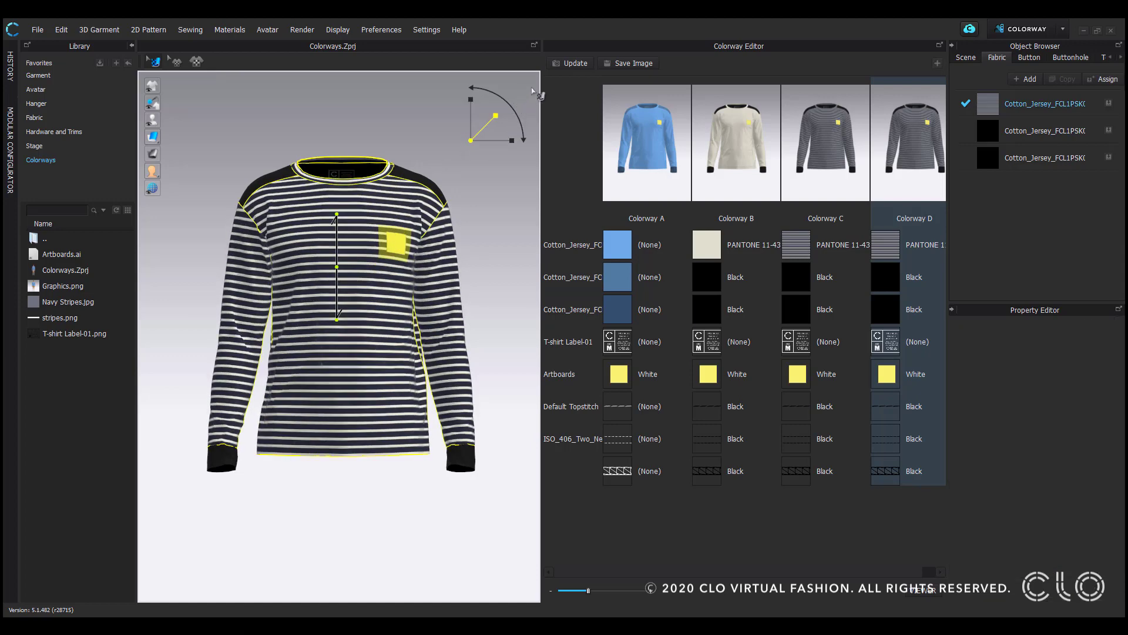
click(574, 65)
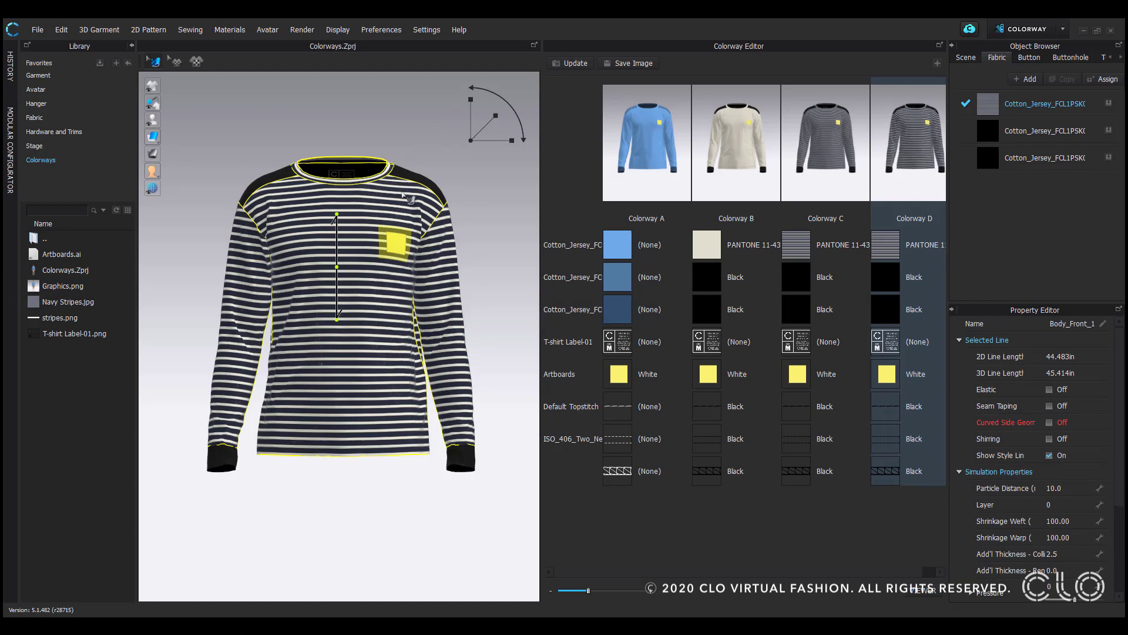
mouse_move(157, 139)
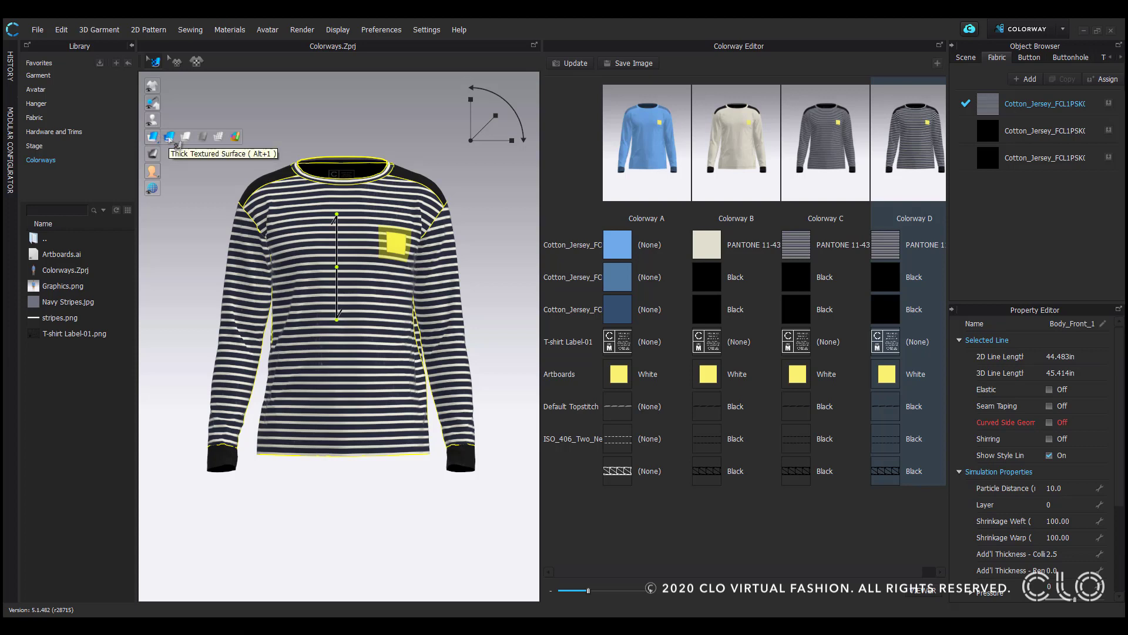
click(169, 136)
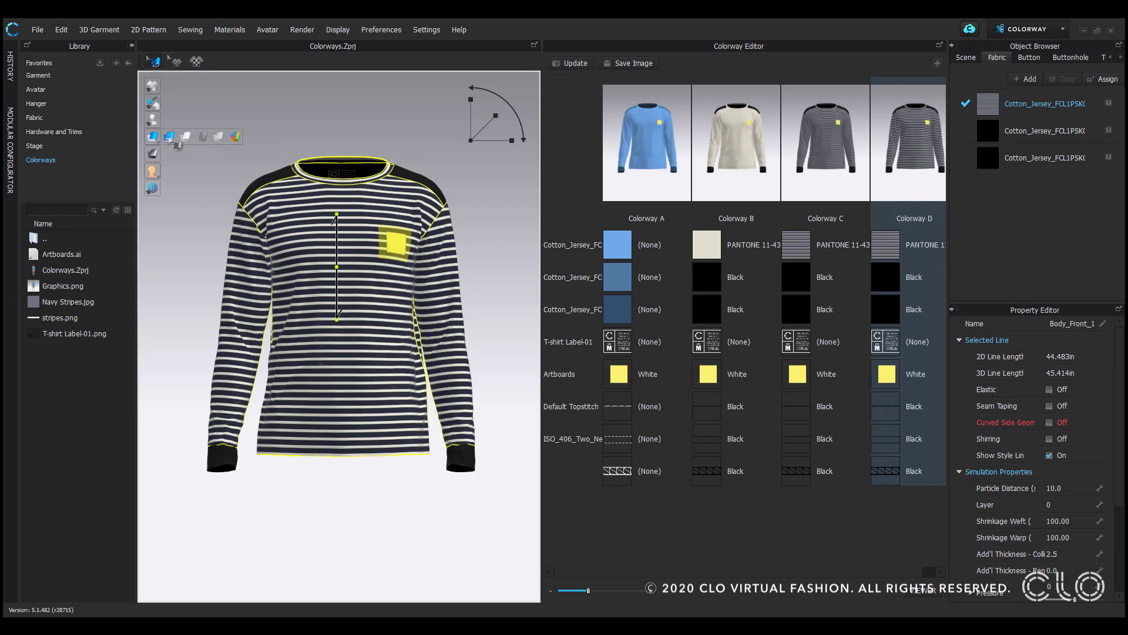
click(577, 66)
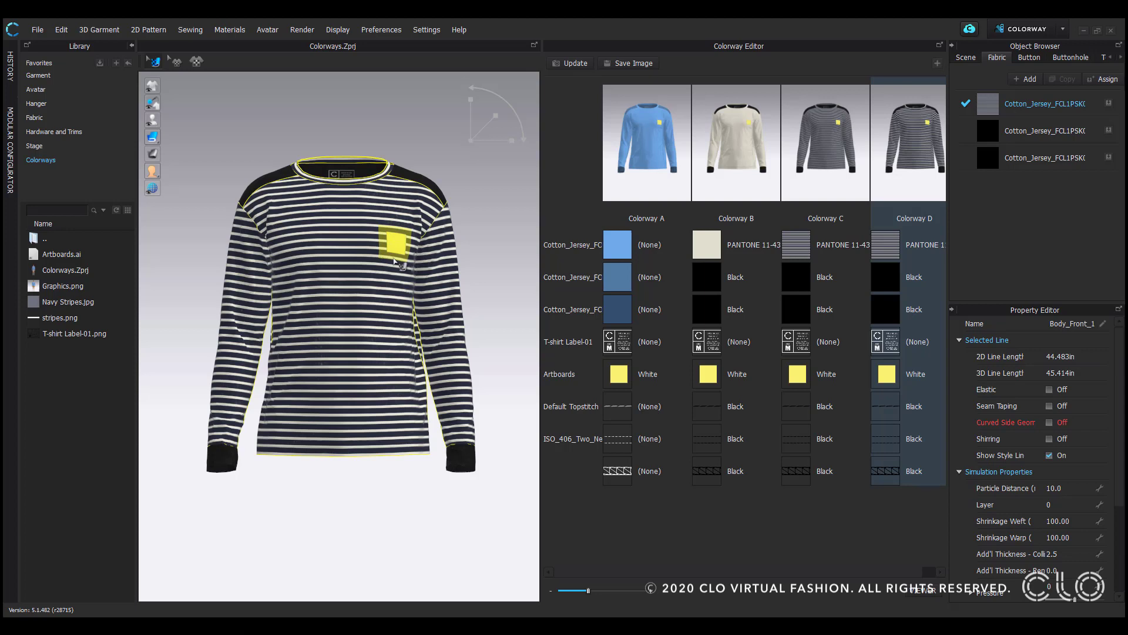
- Swap Colorway B's yellow chest square for the green triangle on page 4/4 of Artboards.ai
click(733, 143)
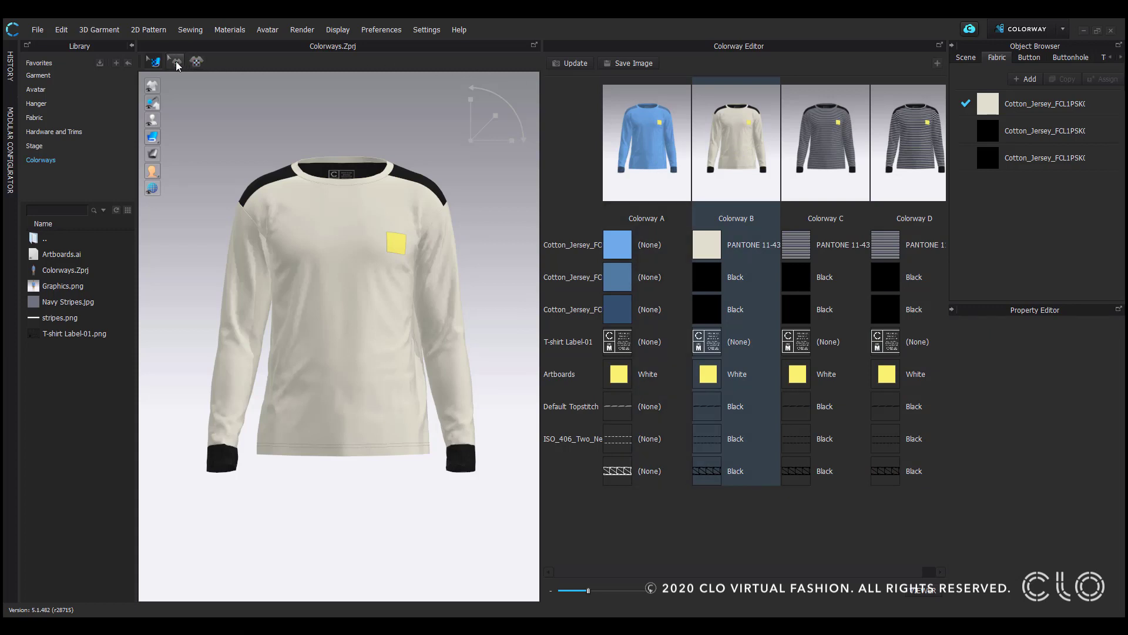
key(w)
click(397, 246)
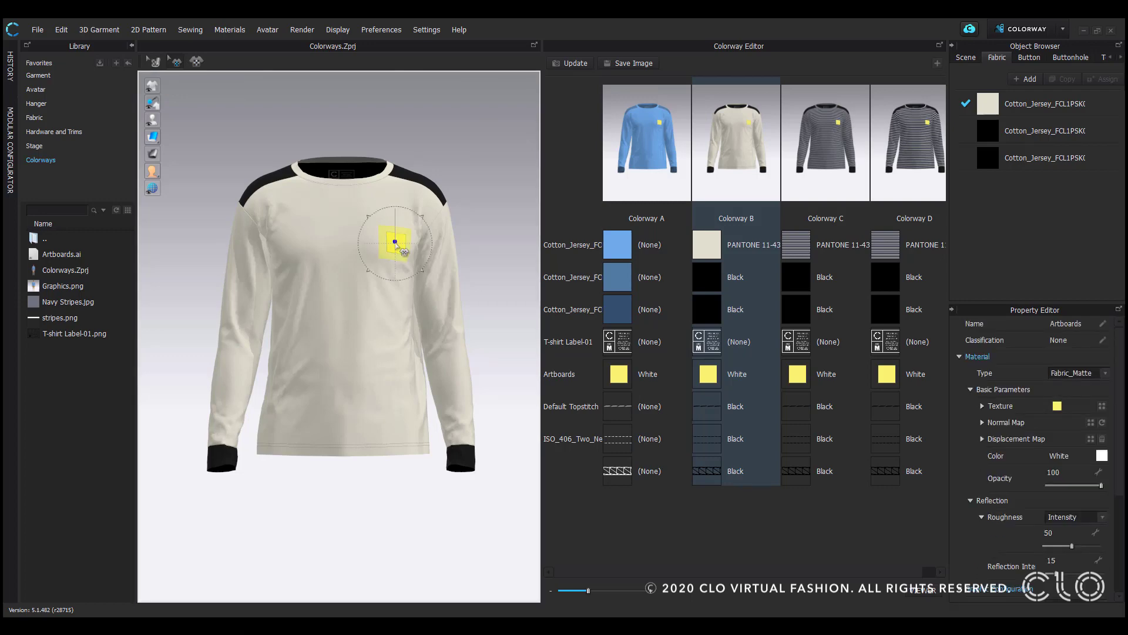
click(1103, 407)
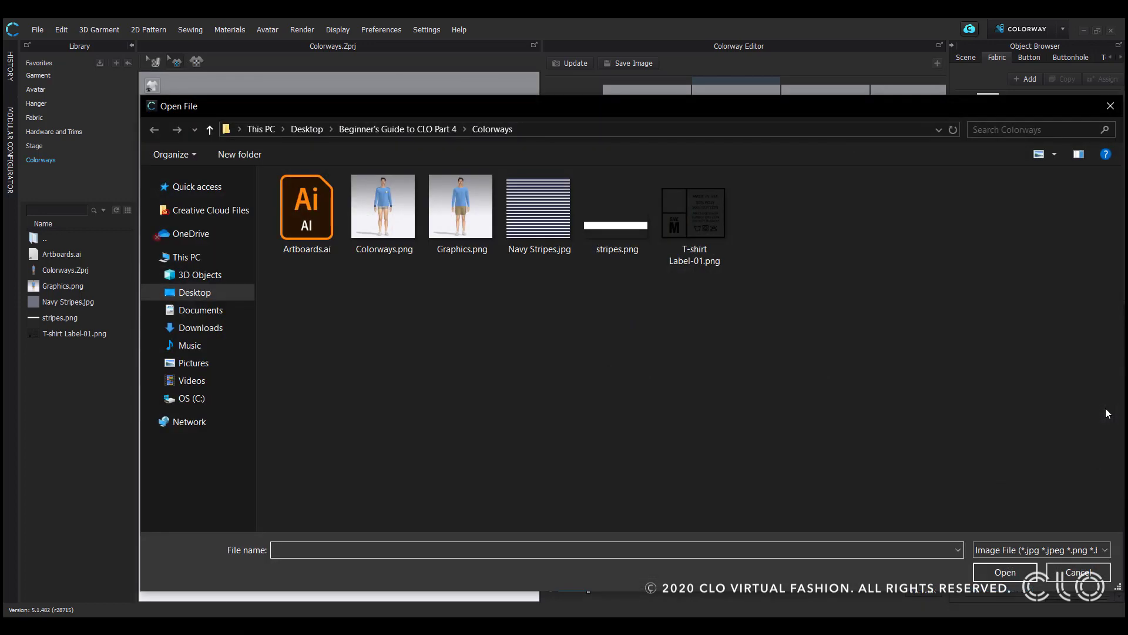
click(316, 193)
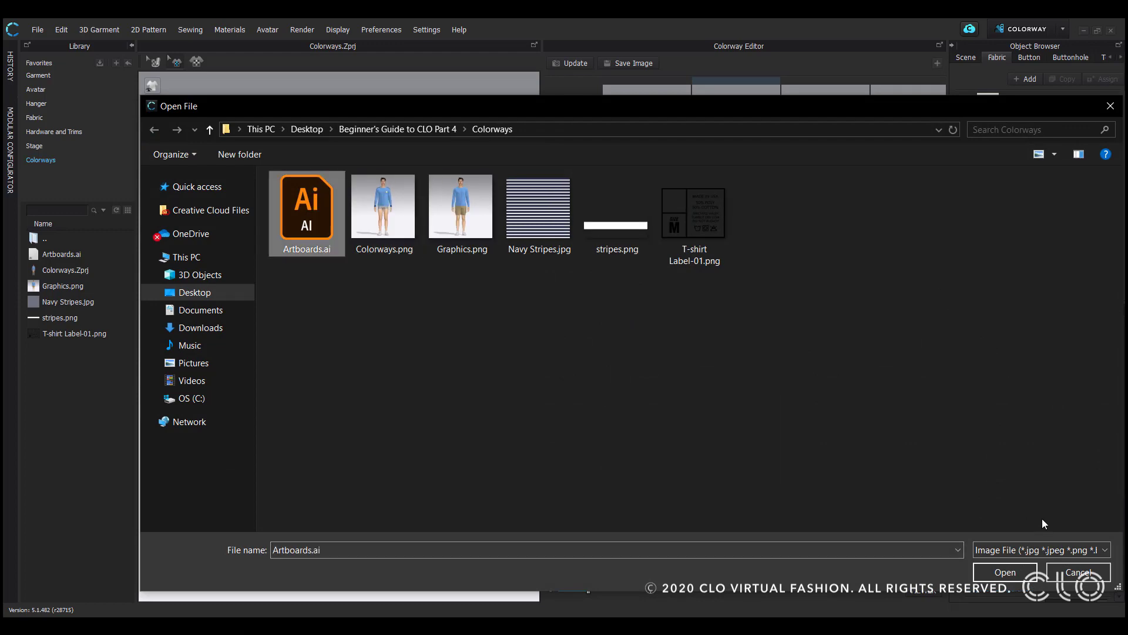
click(1035, 572)
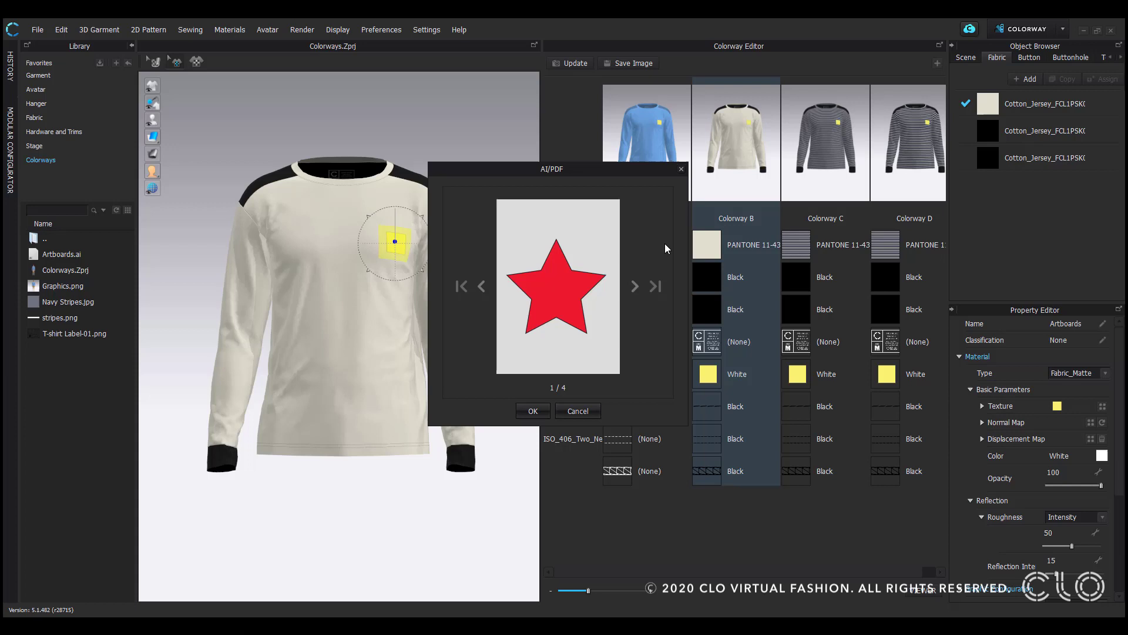
click(633, 291)
click(633, 290)
click(634, 287)
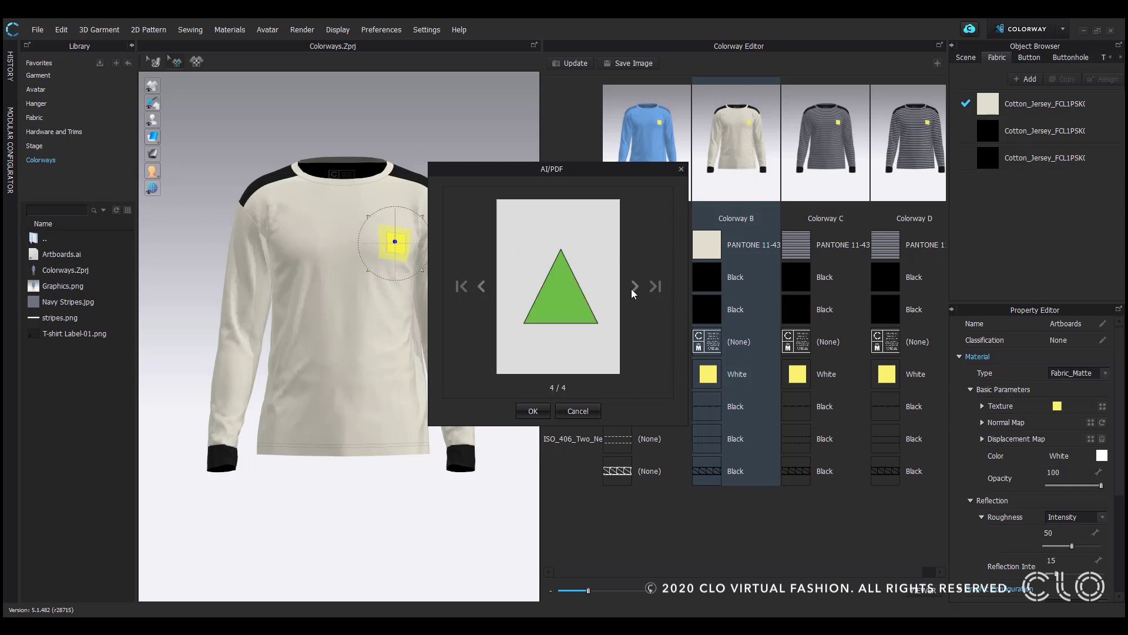
click(533, 411)
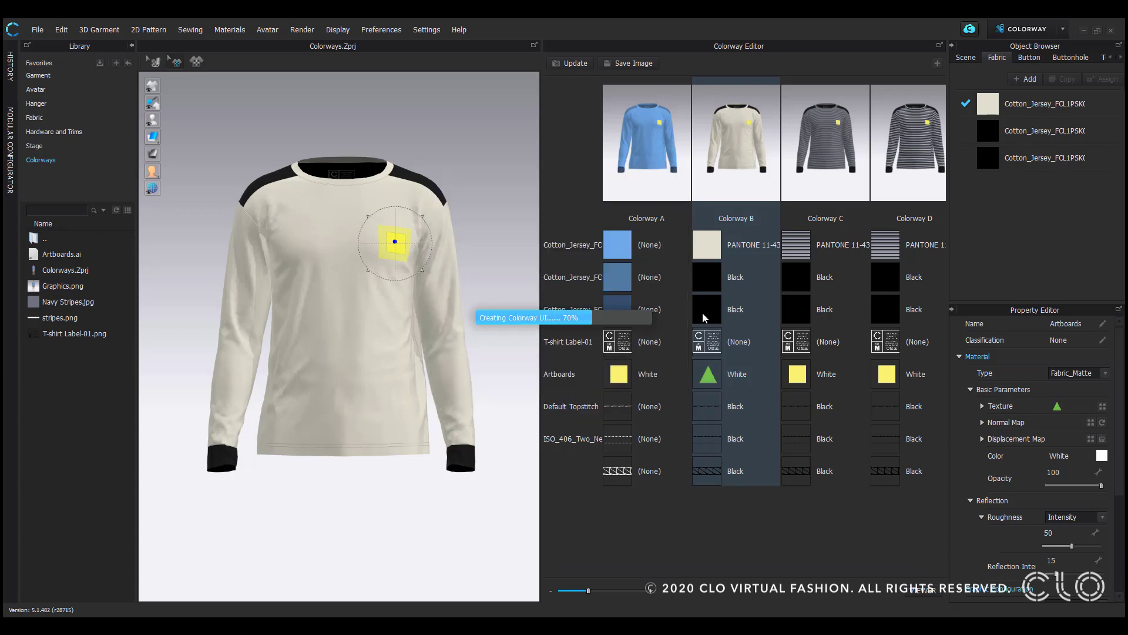
- Refresh Colorway B's preview with the triangle, then select Colorway C's chest graphic
click(575, 63)
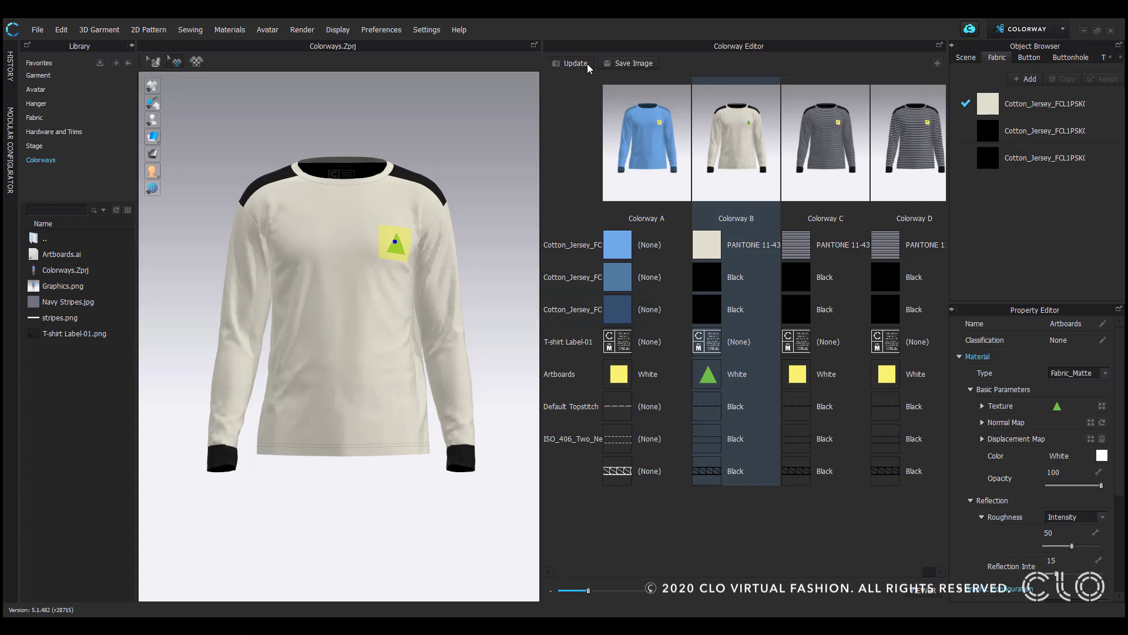
click(825, 144)
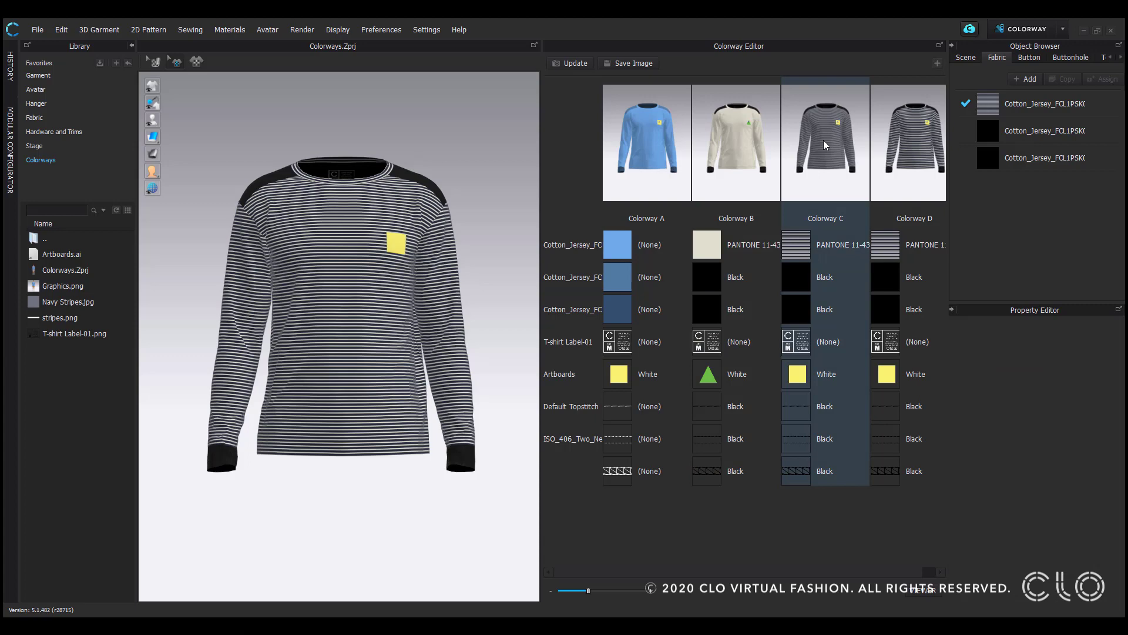
click(400, 242)
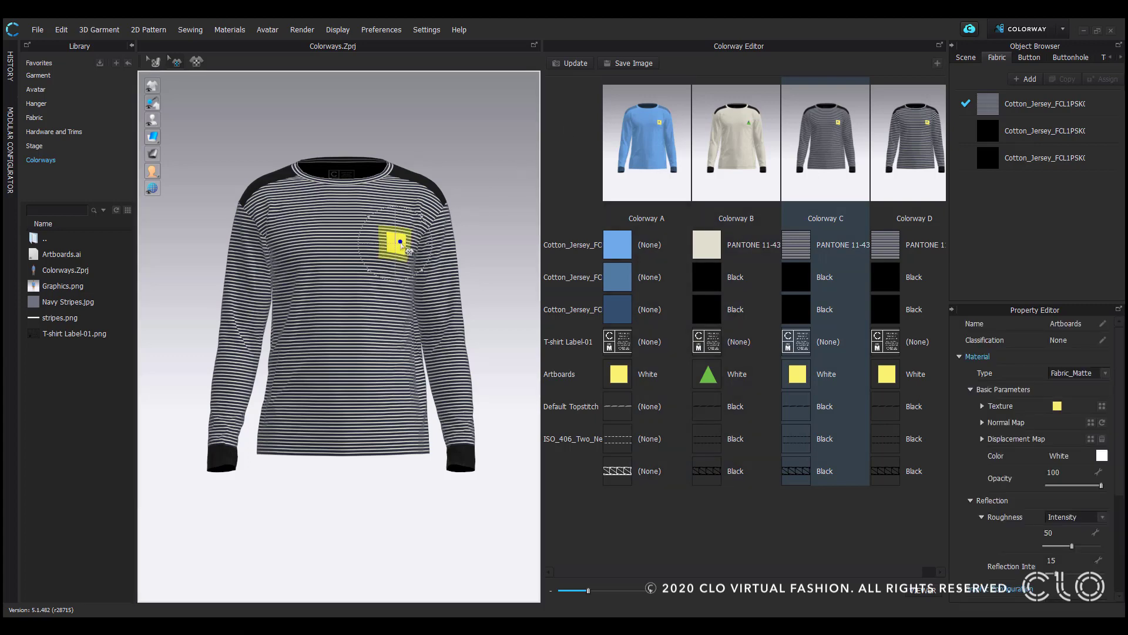
- Replace Colorway C's chest graphic with the red star from page 1/4 of Artboards.ai
click(1103, 406)
click(317, 197)
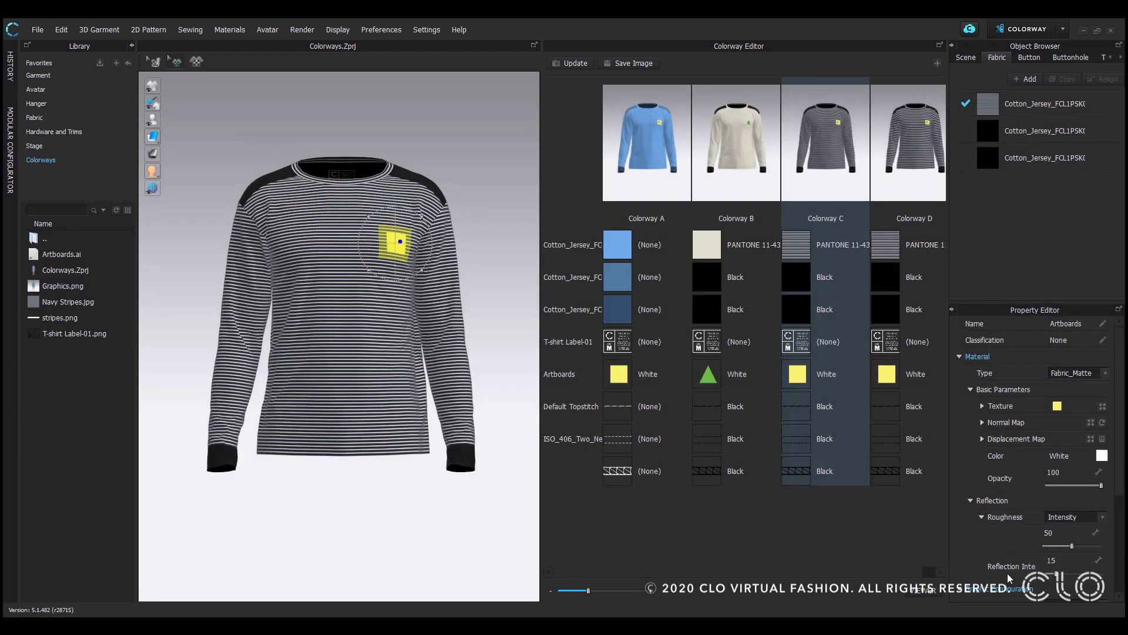
click(1004, 571)
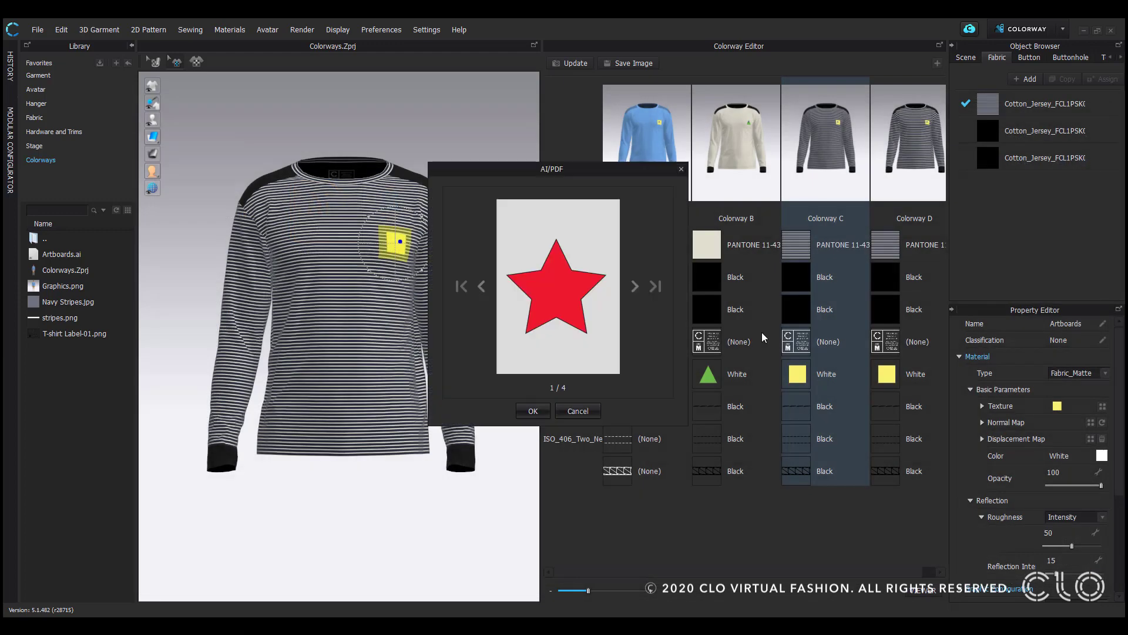
click(529, 409)
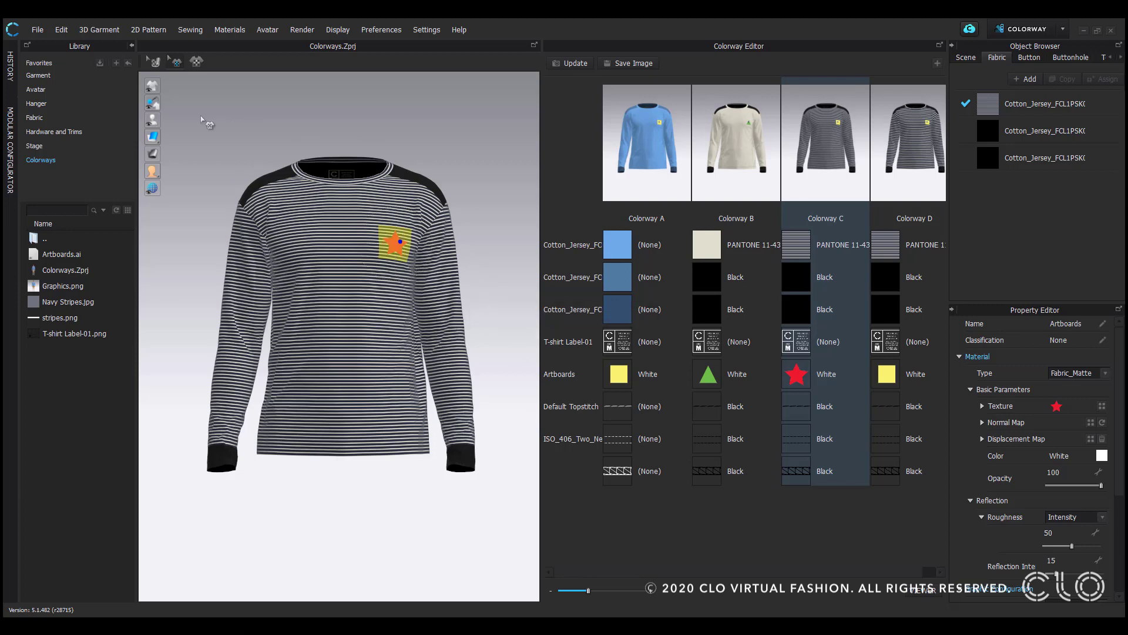
mouse_move(153, 139)
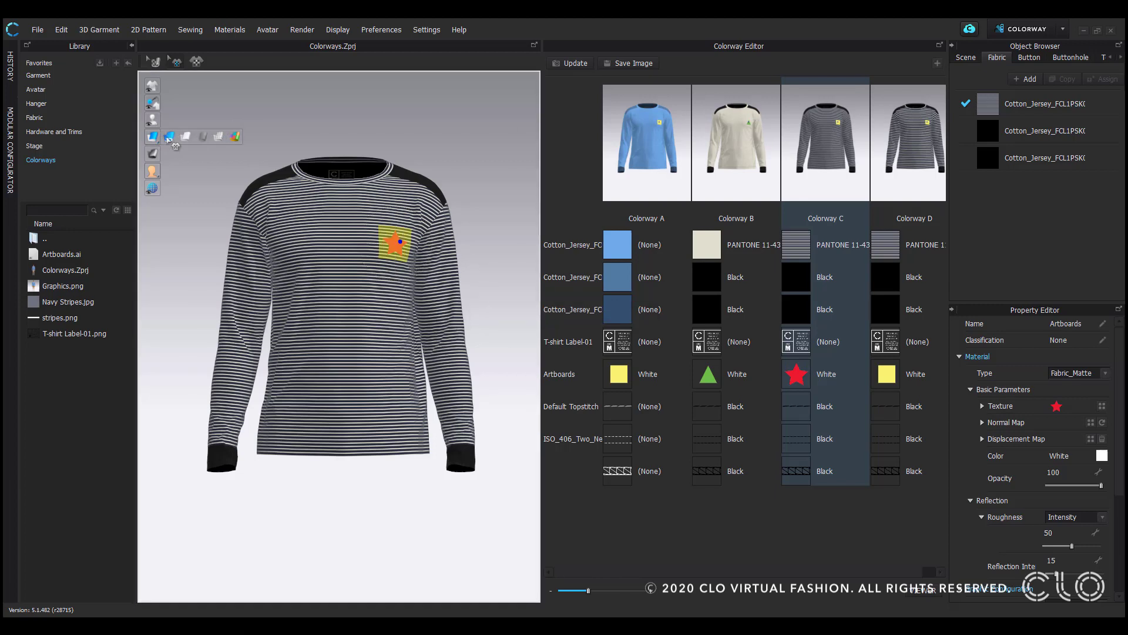
- Update Colorway C's preview with the red star and enlarge the colorway thumbnails
click(581, 61)
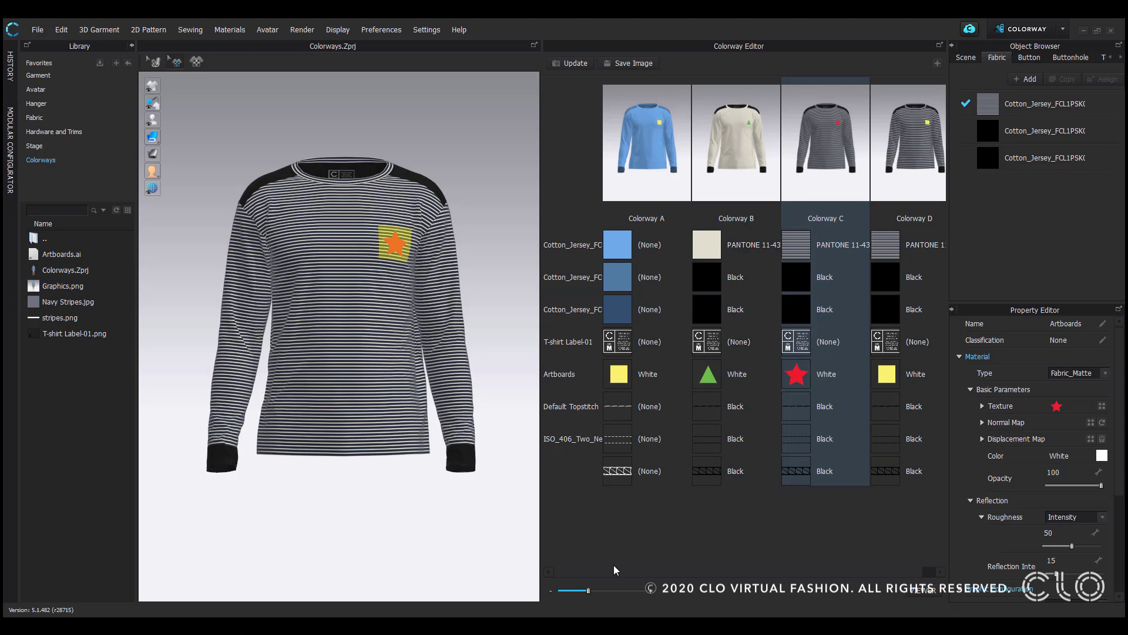
click(590, 591)
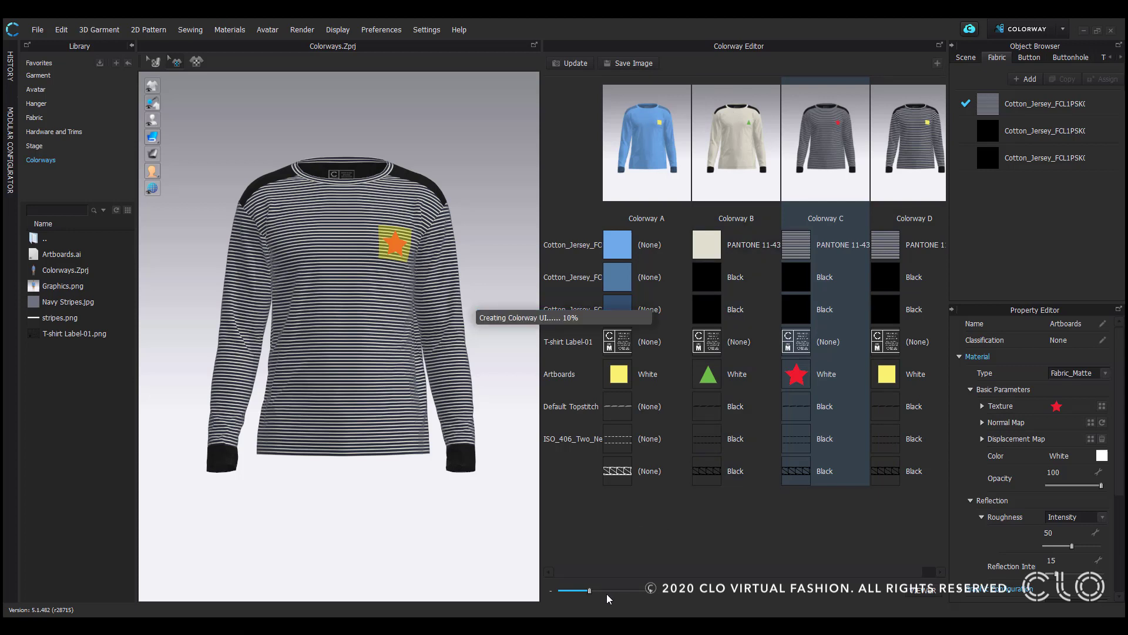
click(645, 590)
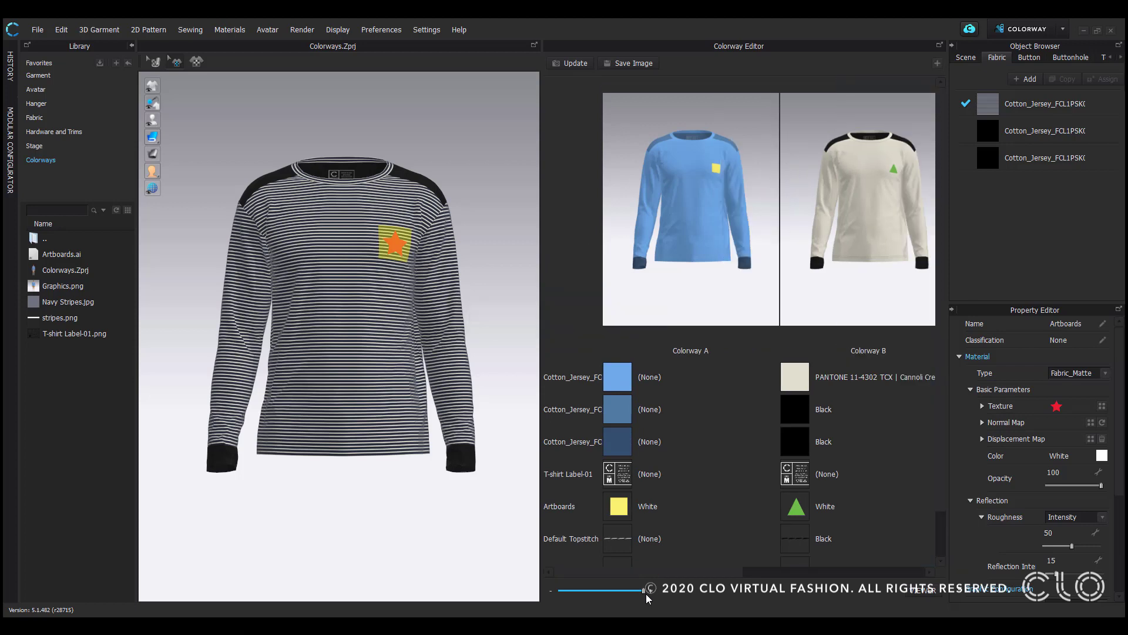
mouse_move(654, 573)
mouse_down()
mouse_move(829, 568)
mouse_move(634, 565)
mouse_up()
- Scroll through all colorways in the Colorway Viewer, then return to the LIST comparison table
click(918, 589)
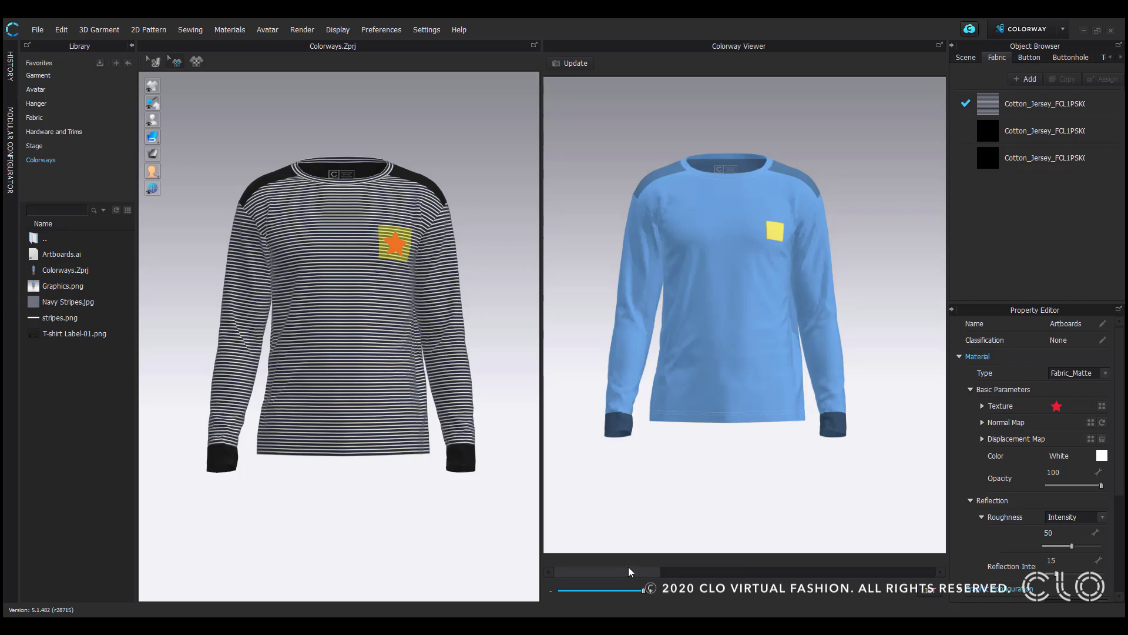
mouse_move(630, 567)
mouse_down()
mouse_move(759, 585)
mouse_move(926, 581)
mouse_move(787, 585)
mouse_move(619, 566)
mouse_up()
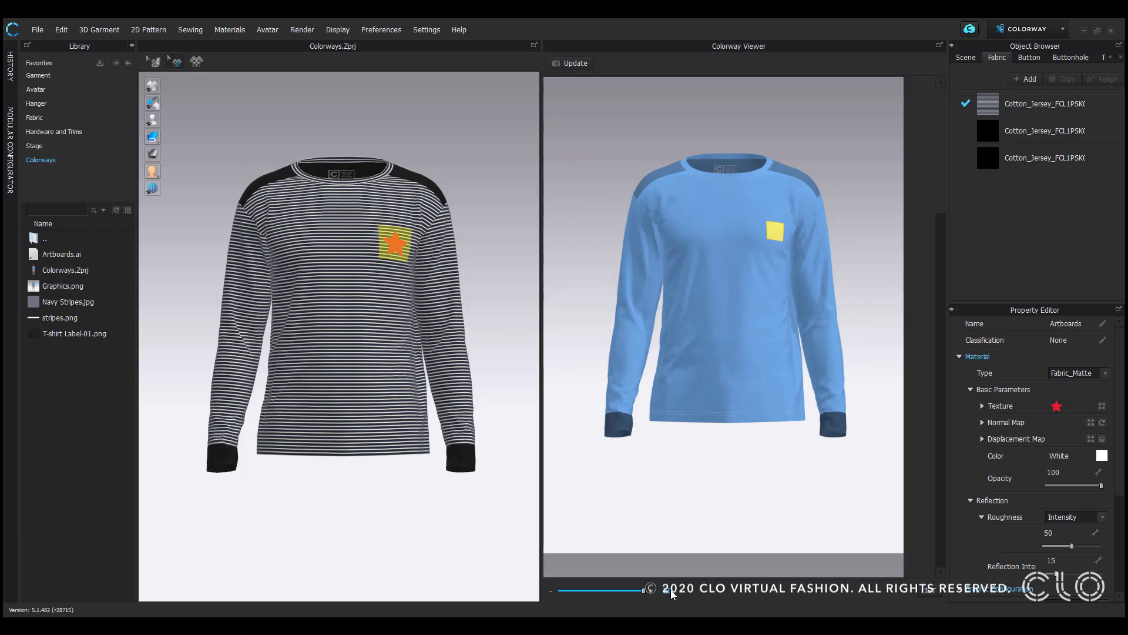
scroll(811, 256, down, 10)
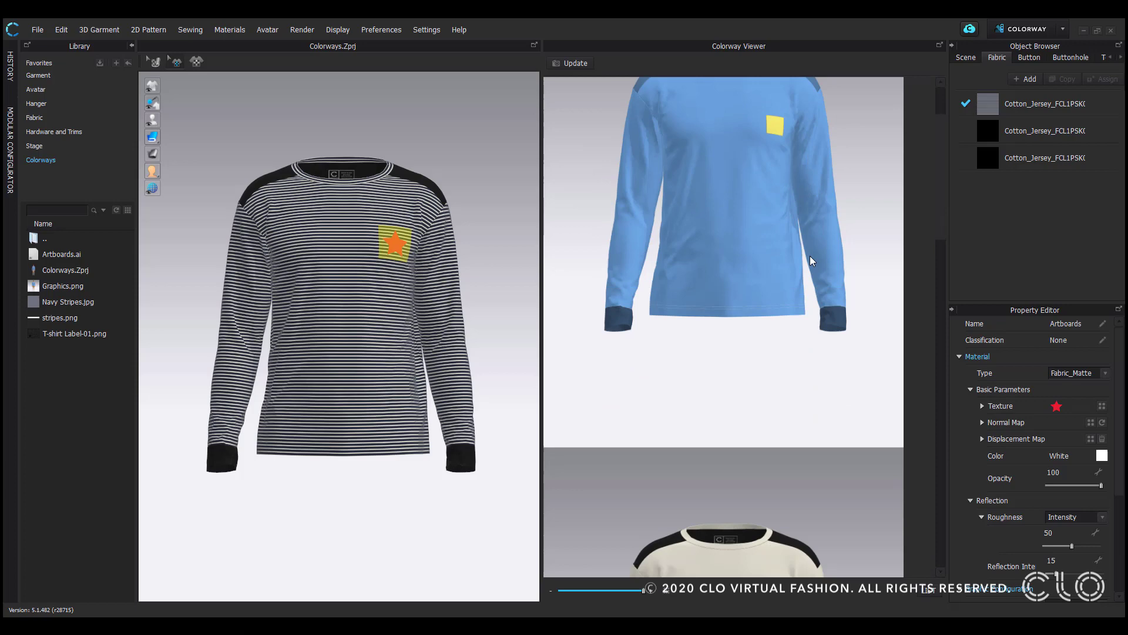
scroll(810, 256, down, 15)
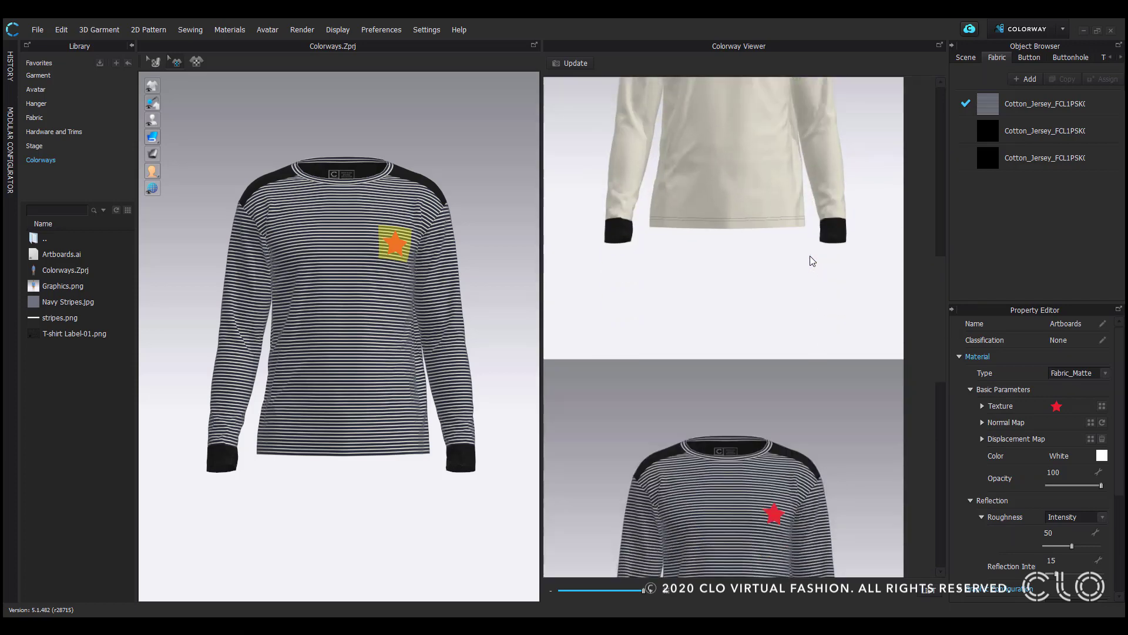
scroll(810, 255, down, 5)
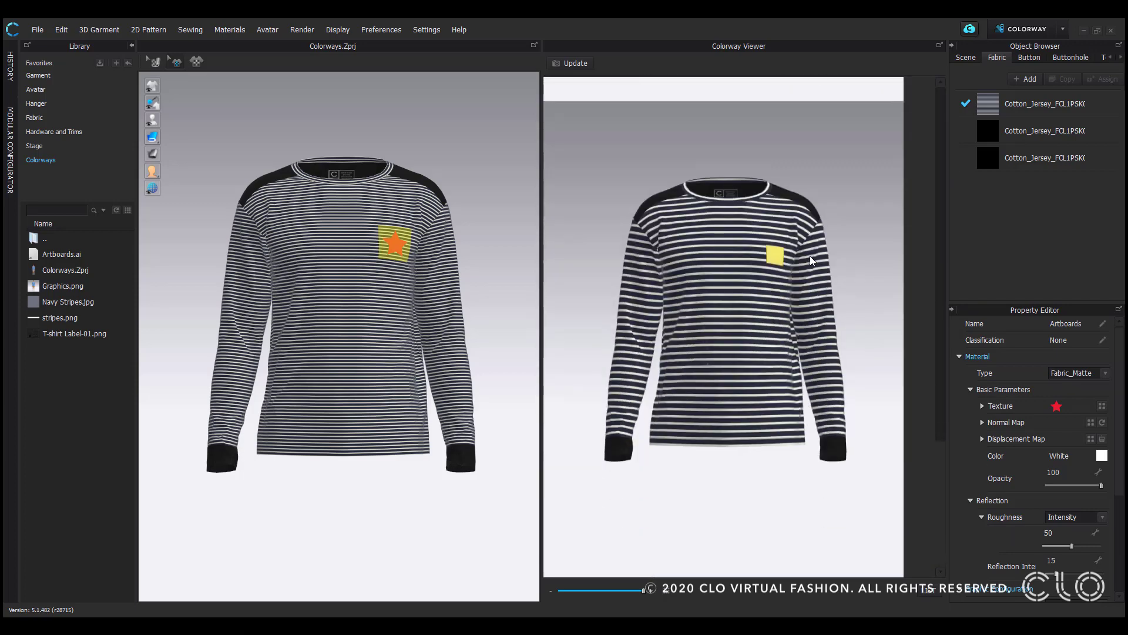
scroll(810, 256, up, 8)
scroll(810, 255, up, 12)
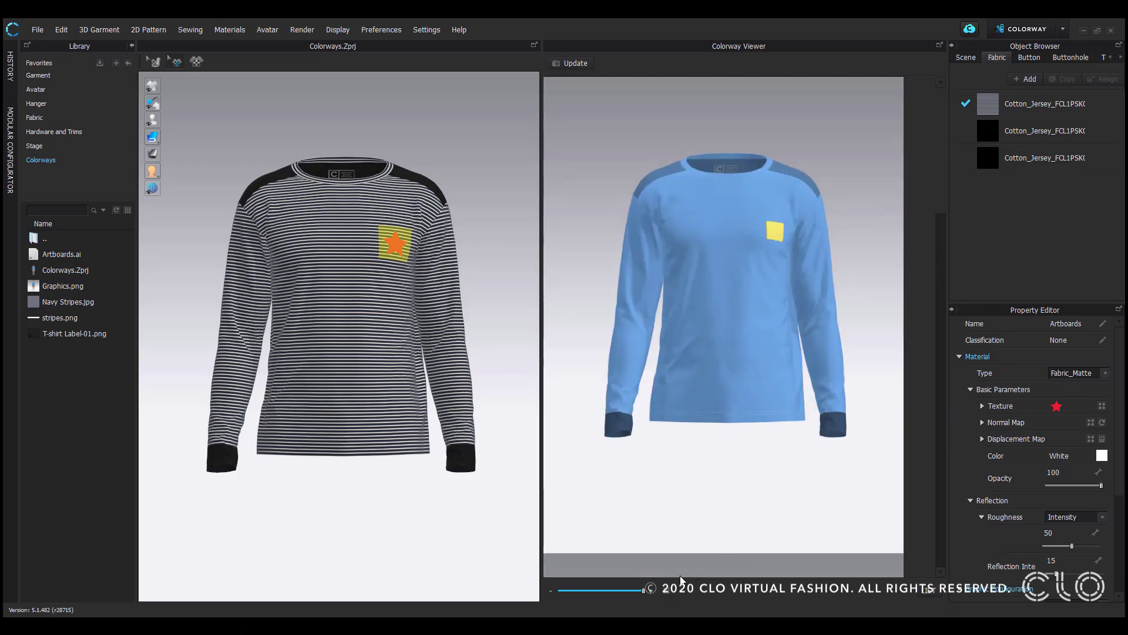
click(937, 596)
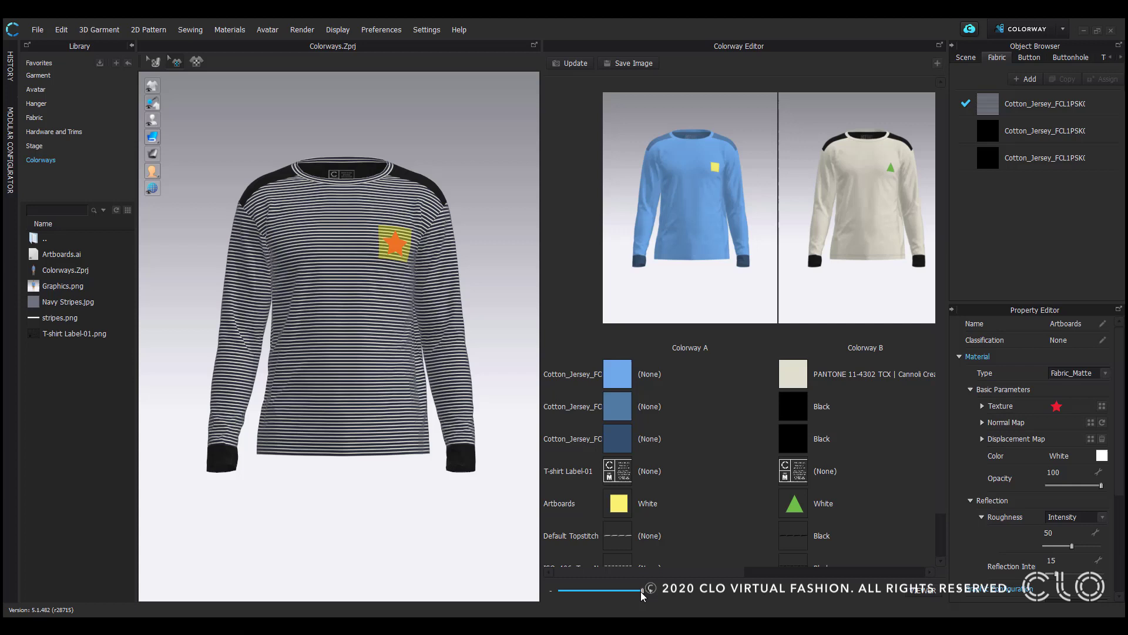
- Narrow the colorway columns to fit A, B and C, then save an image named 'col'
click(641, 590)
click(605, 590)
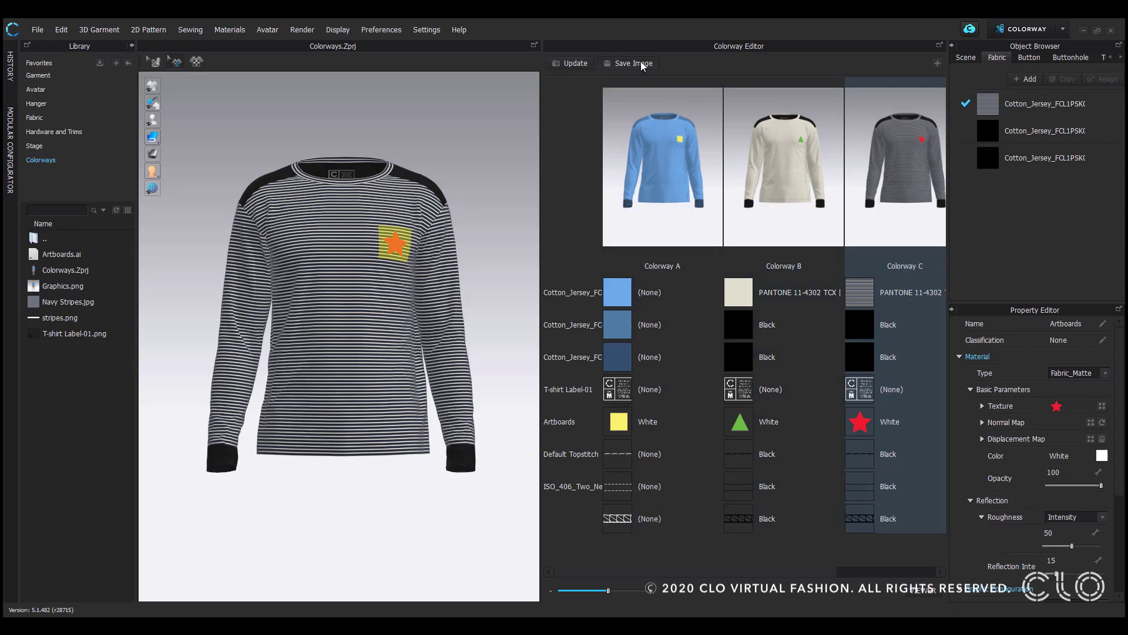
click(641, 64)
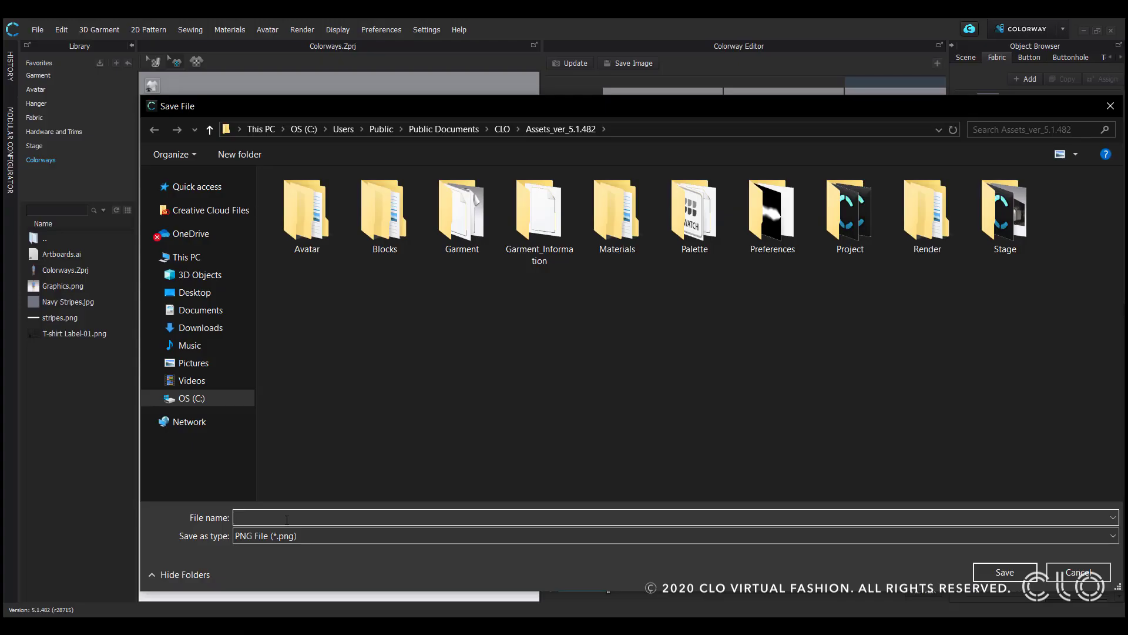
text(colorways)
click(1001, 572)
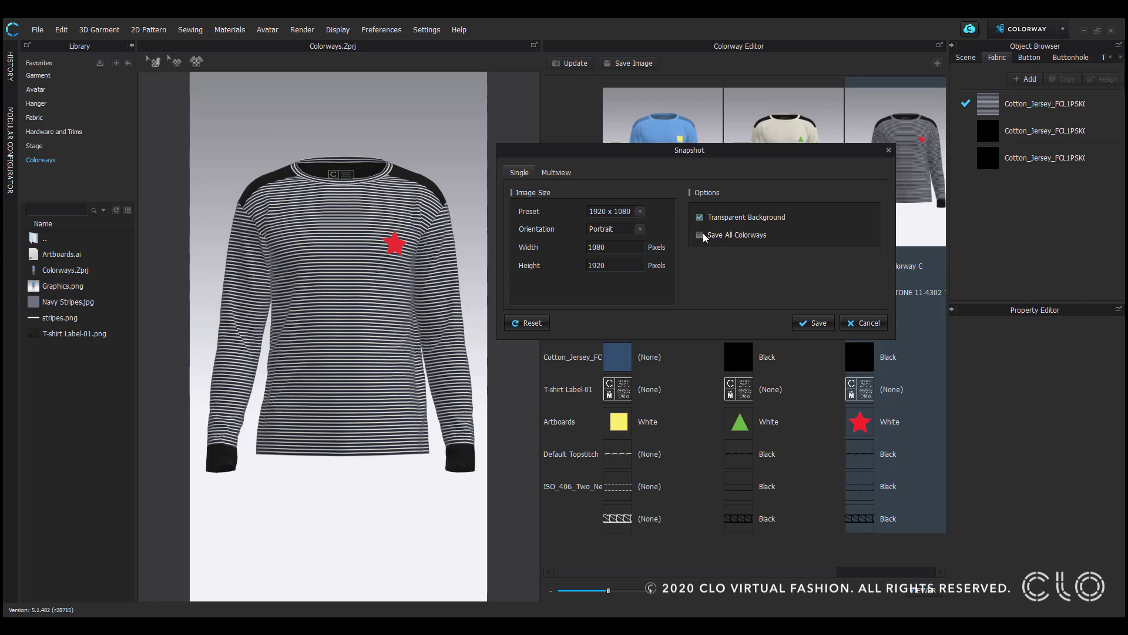
- Move the Snapshot settings to the upper left, clear of the colorway thumbnails
drag(775, 154, 431, 129)
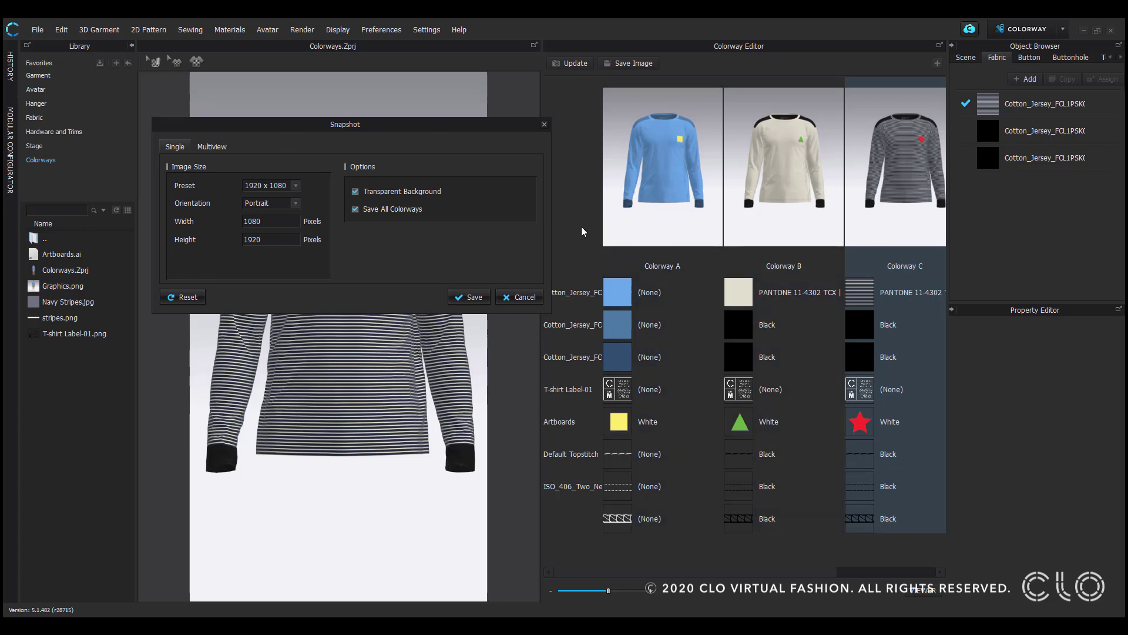
- Switch the snapshot to Multiview and set the View Count to 4
click(214, 147)
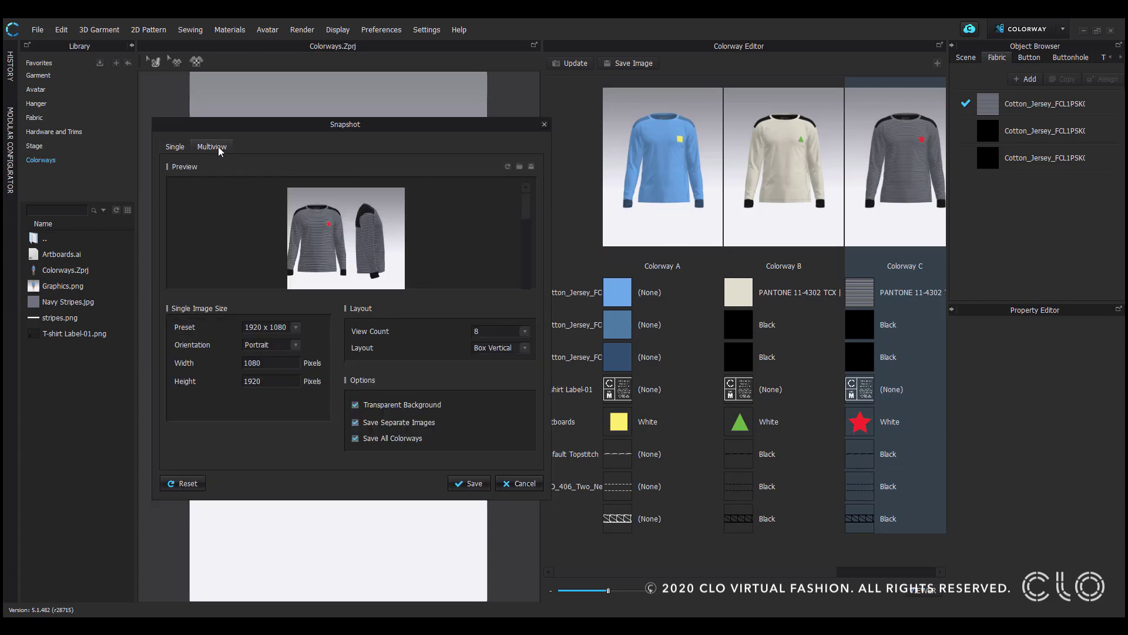
mouse_move(300, 204)
scroll(312, 229, down, 2)
click(494, 332)
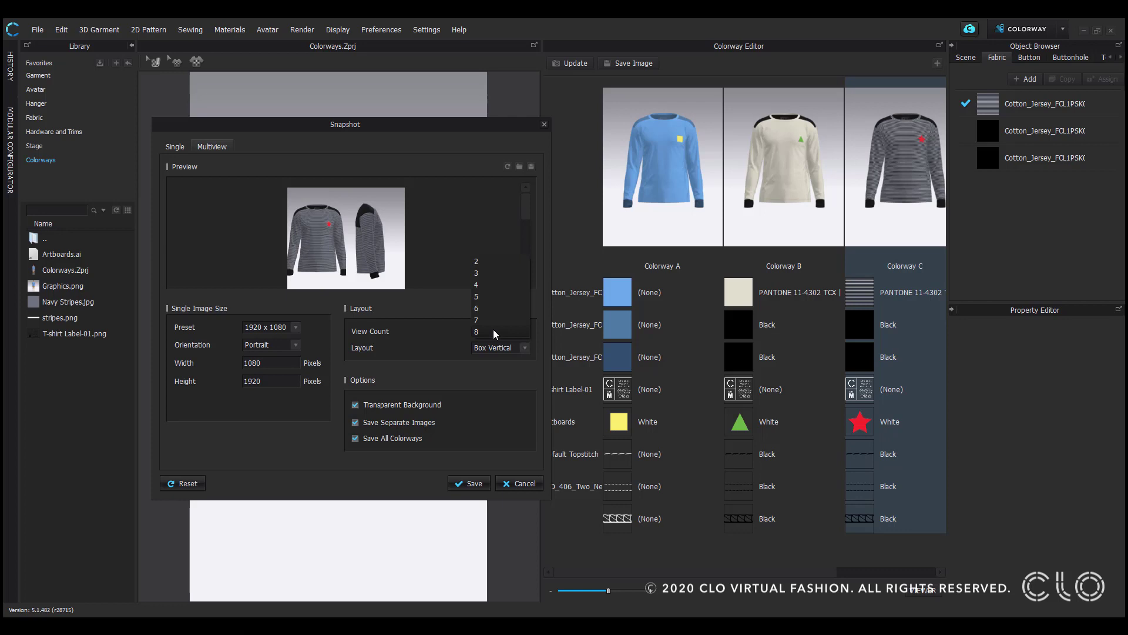
click(491, 259)
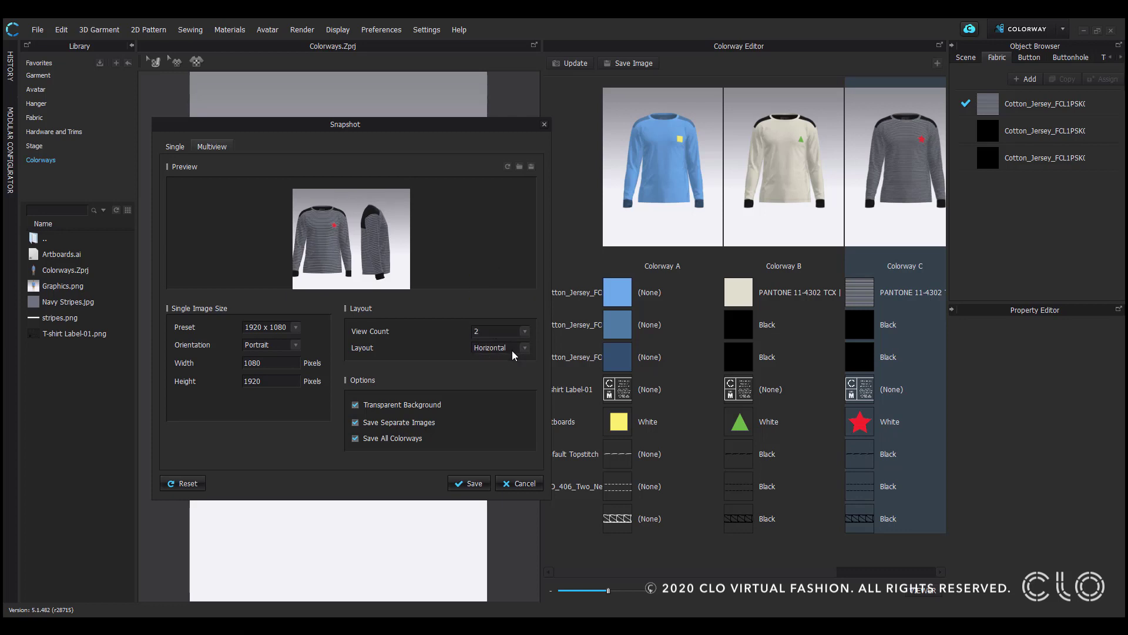
click(524, 332)
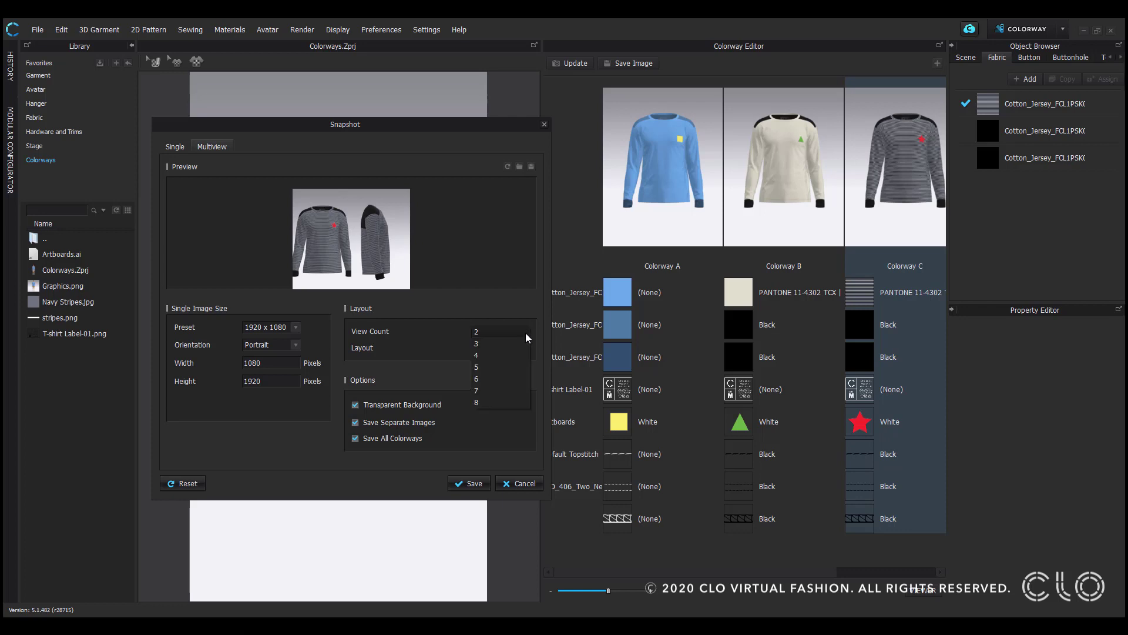
click(479, 354)
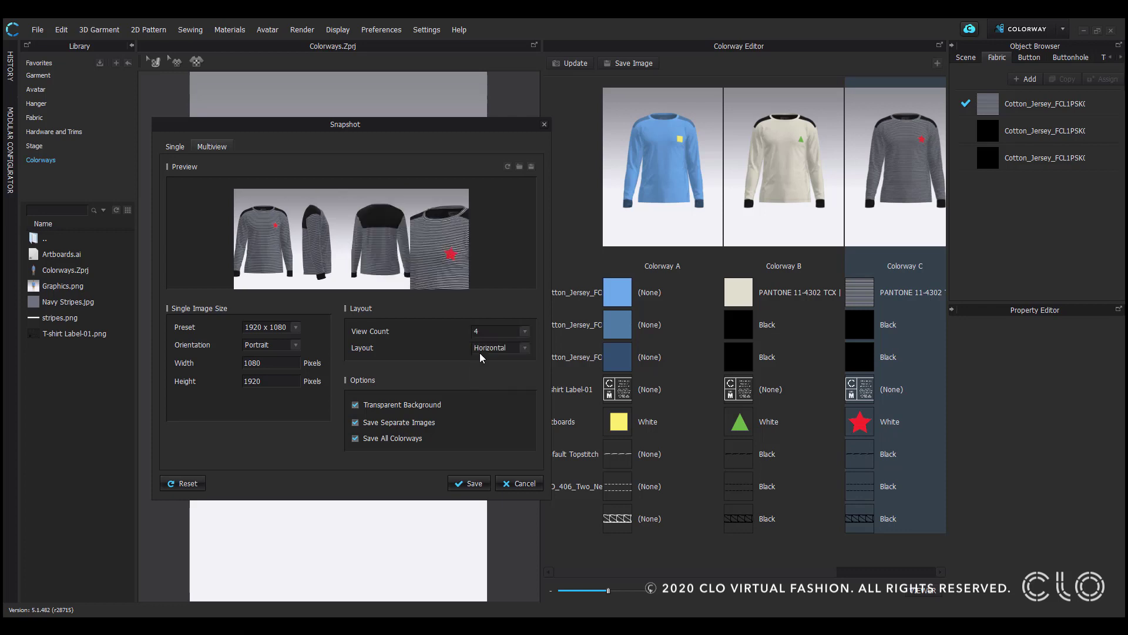
- Set the four preview views to Front, Left, Back and Right
mouse_move(264, 199)
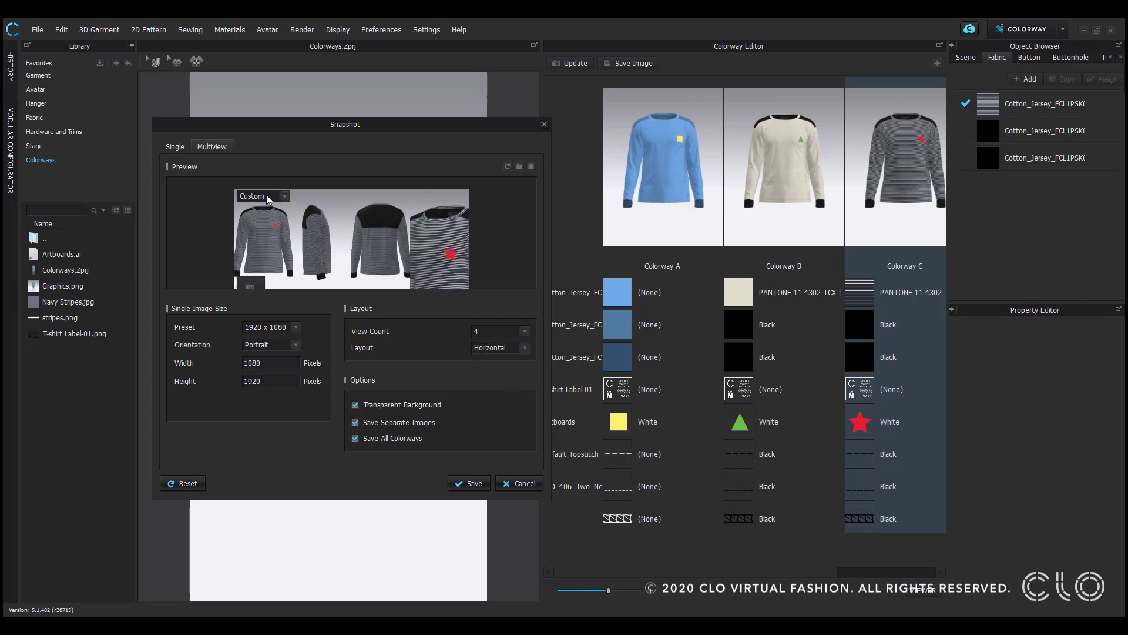
click(286, 197)
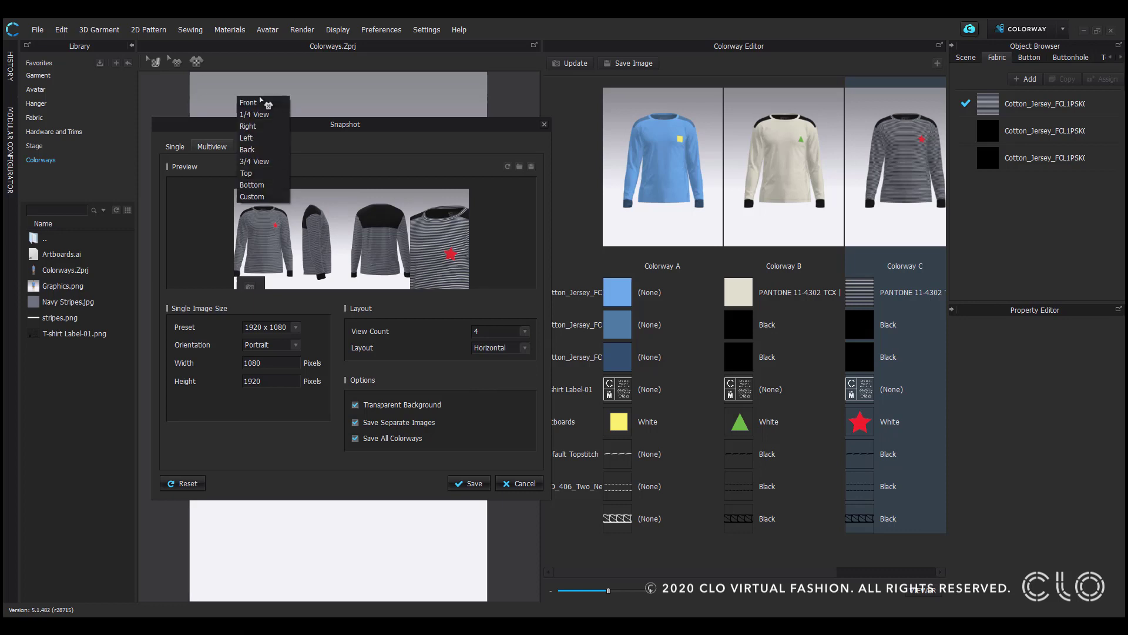
click(257, 102)
click(319, 199)
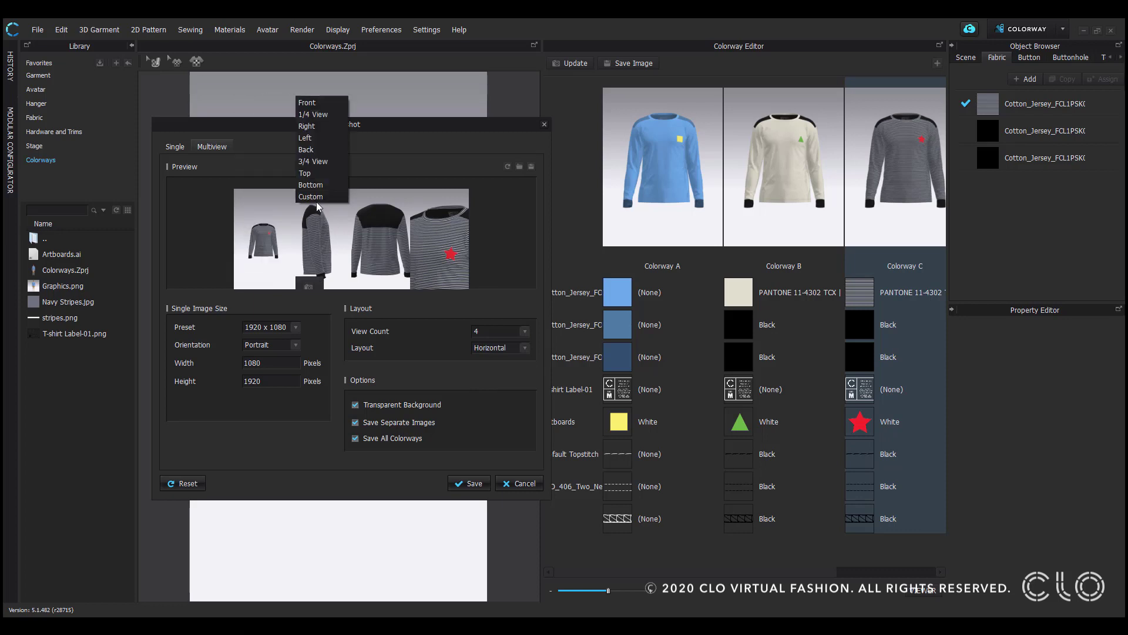
click(316, 139)
click(376, 198)
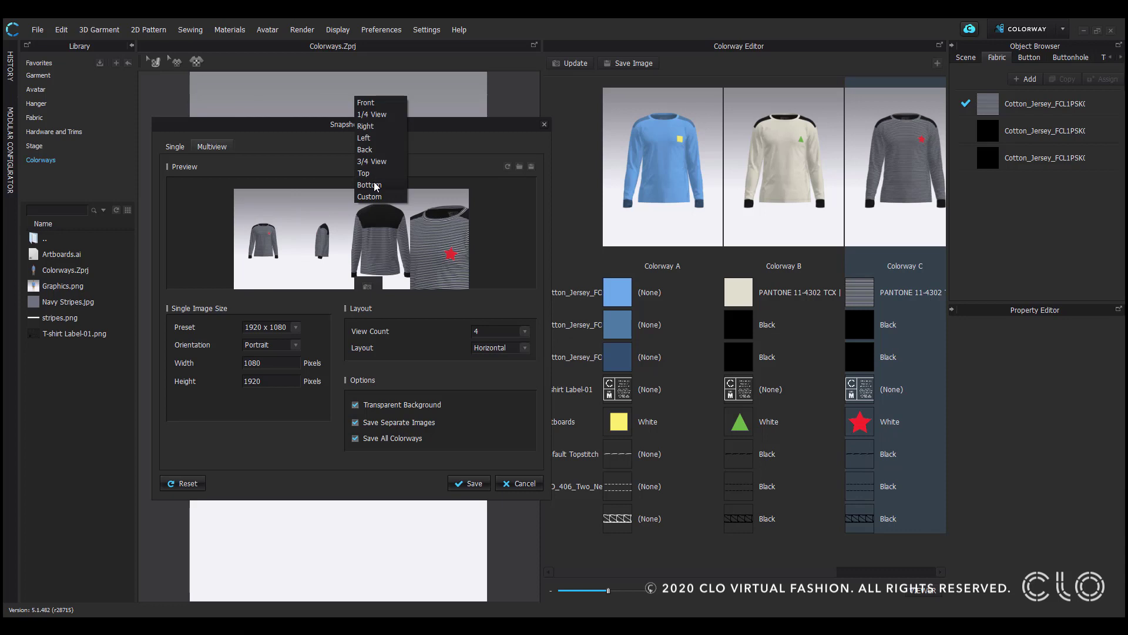
click(365, 149)
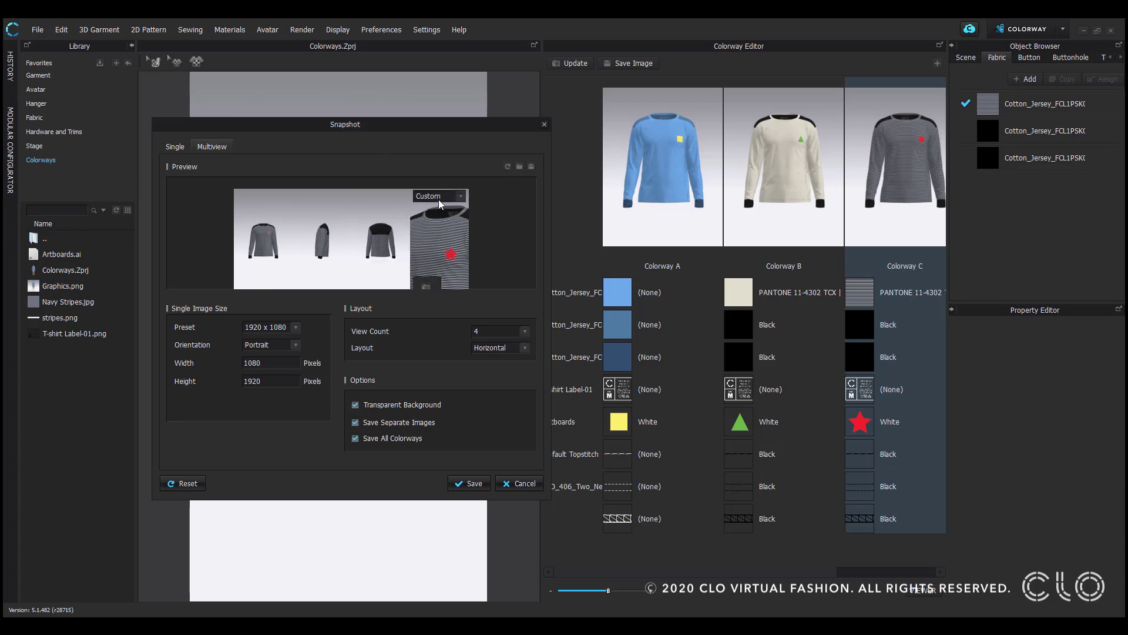
click(439, 198)
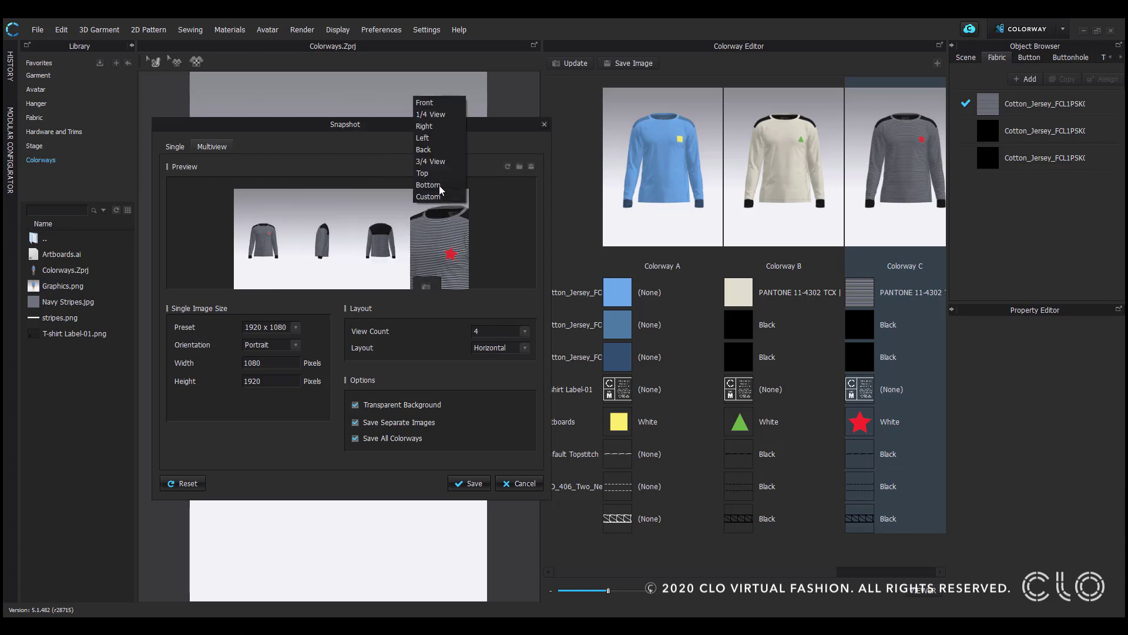
click(436, 128)
click(525, 332)
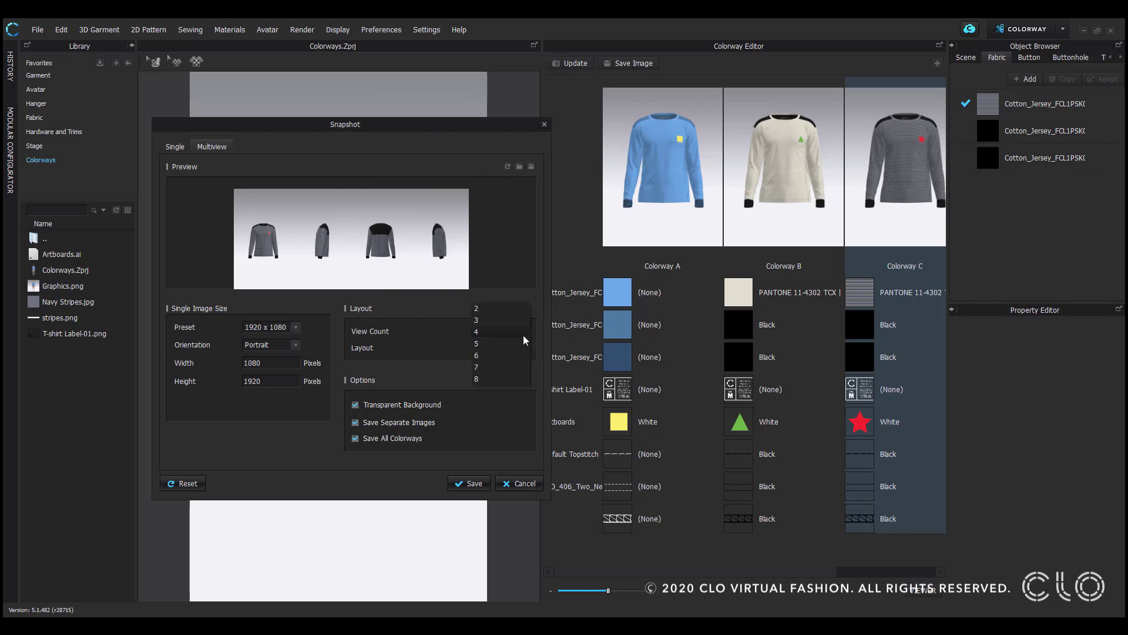
- Add a fifth view captured from the 3D viewport framed on the chest
click(484, 346)
drag(441, 125, 823, 110)
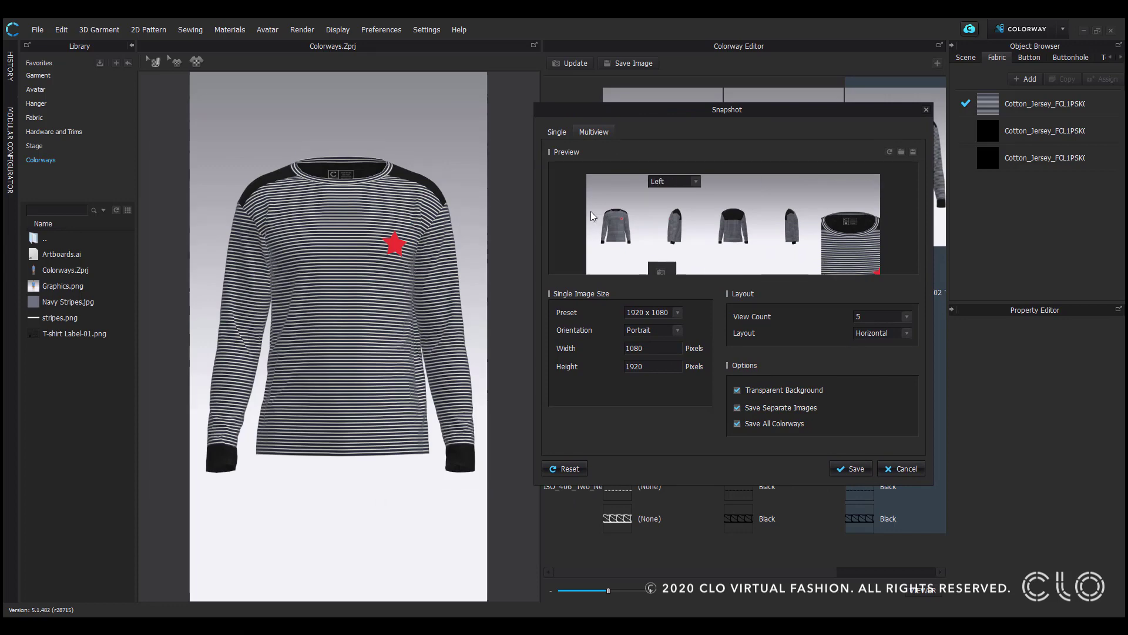
scroll(327, 274, up, 6)
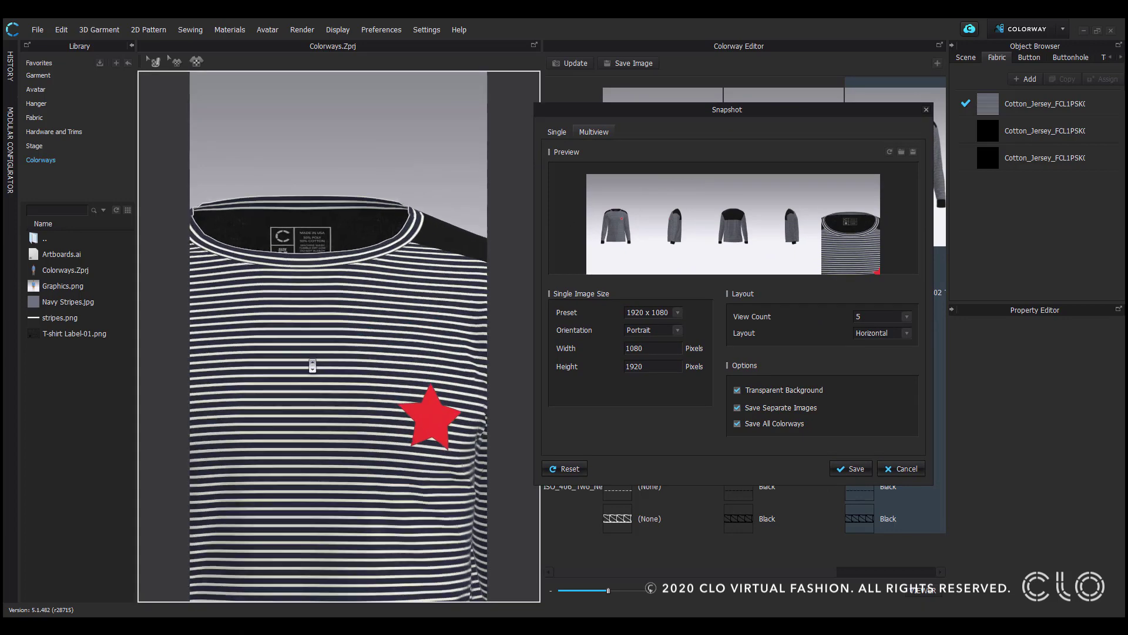
middle_drag(329, 352, 397, 368)
scroll(386, 385, down, 5)
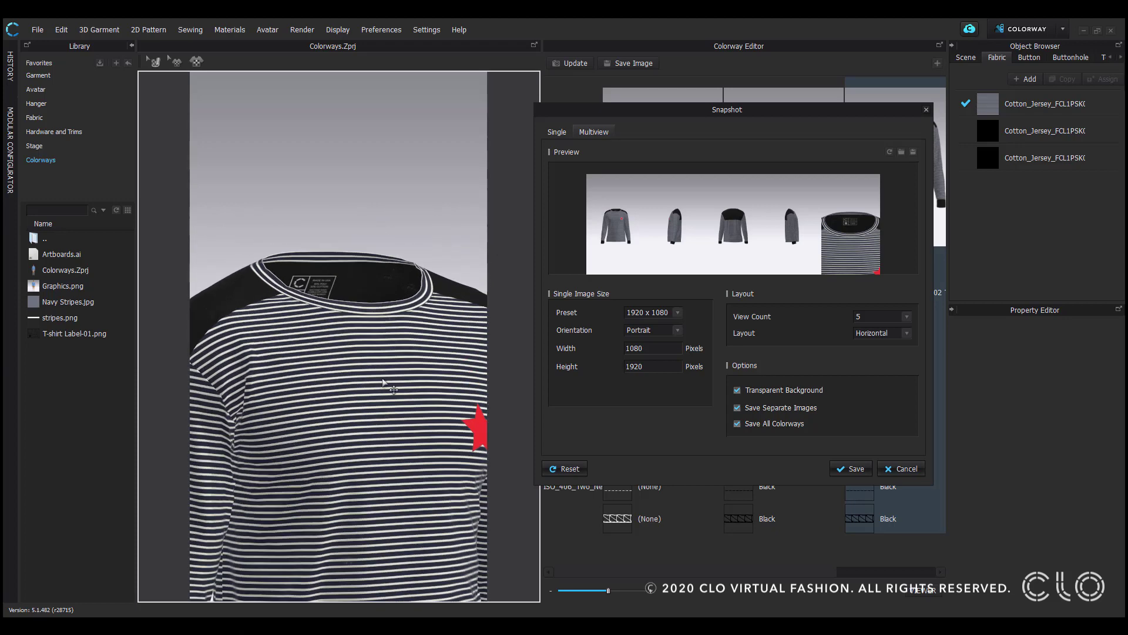
mouse_move(847, 271)
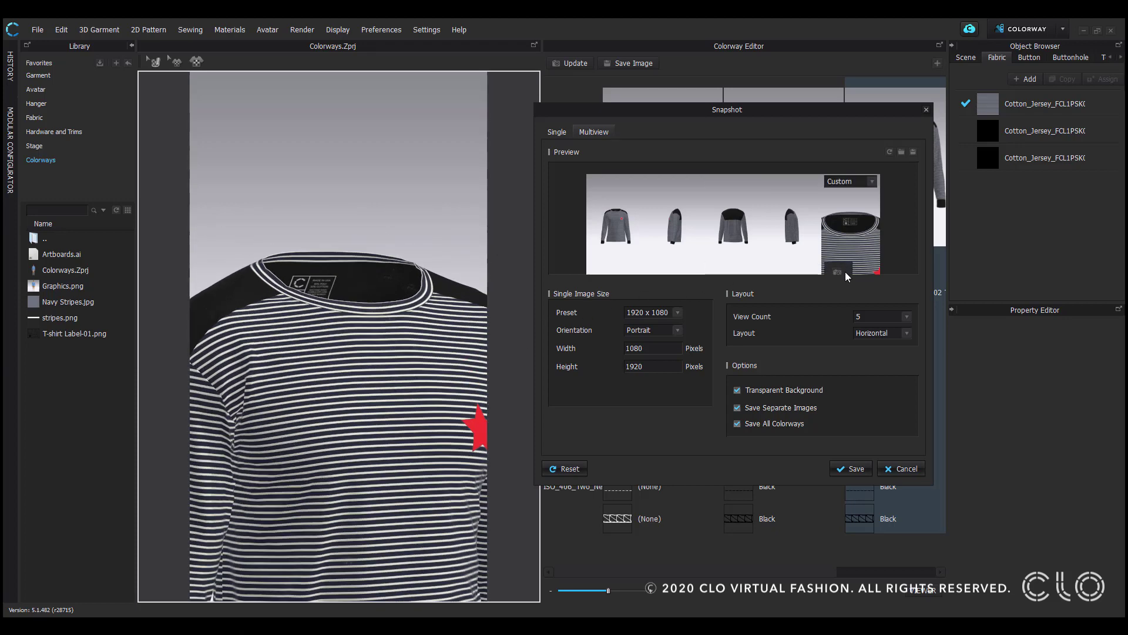
click(845, 271)
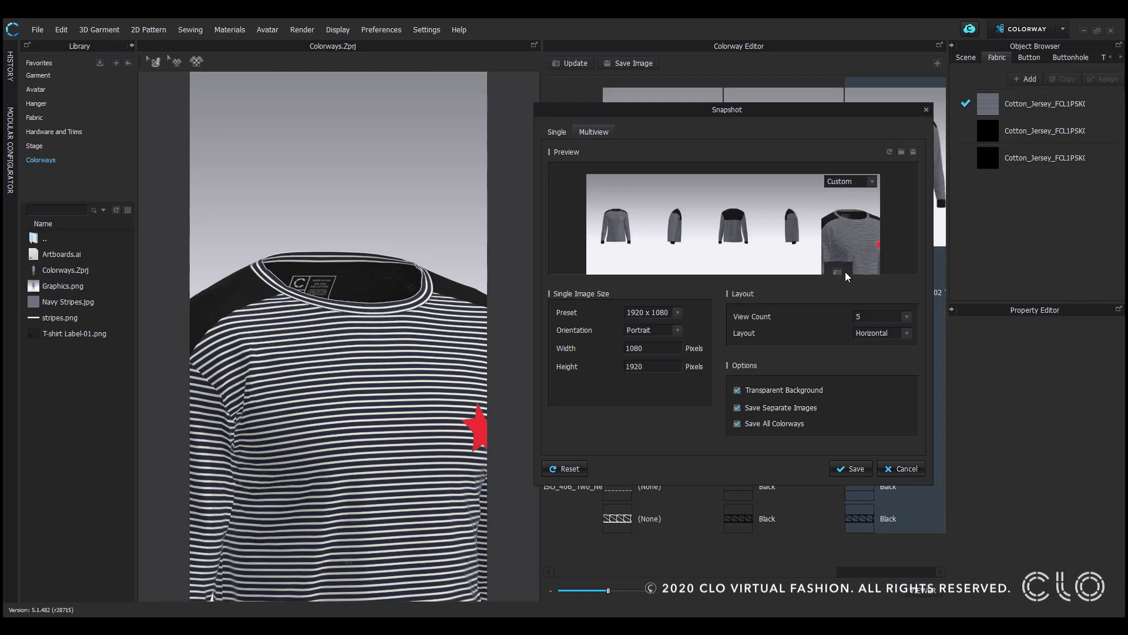
- Add a sixth view as a custom-angle close-up of the red chest star
click(866, 318)
click(859, 329)
right_drag(329, 365, 387, 277)
scroll(383, 360, up, 4)
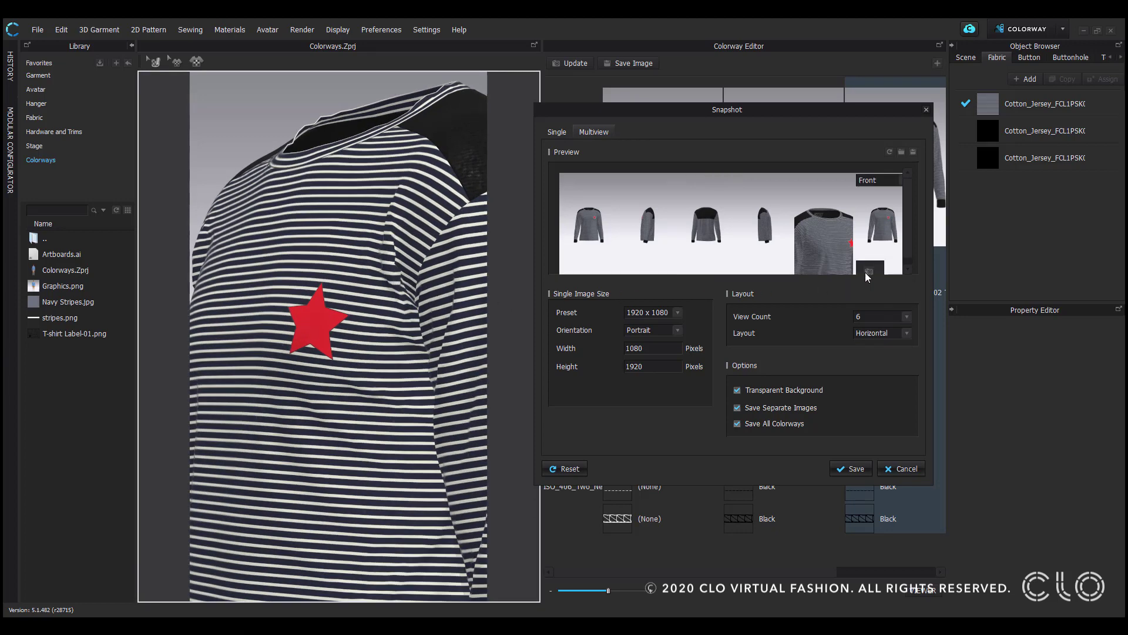
click(868, 272)
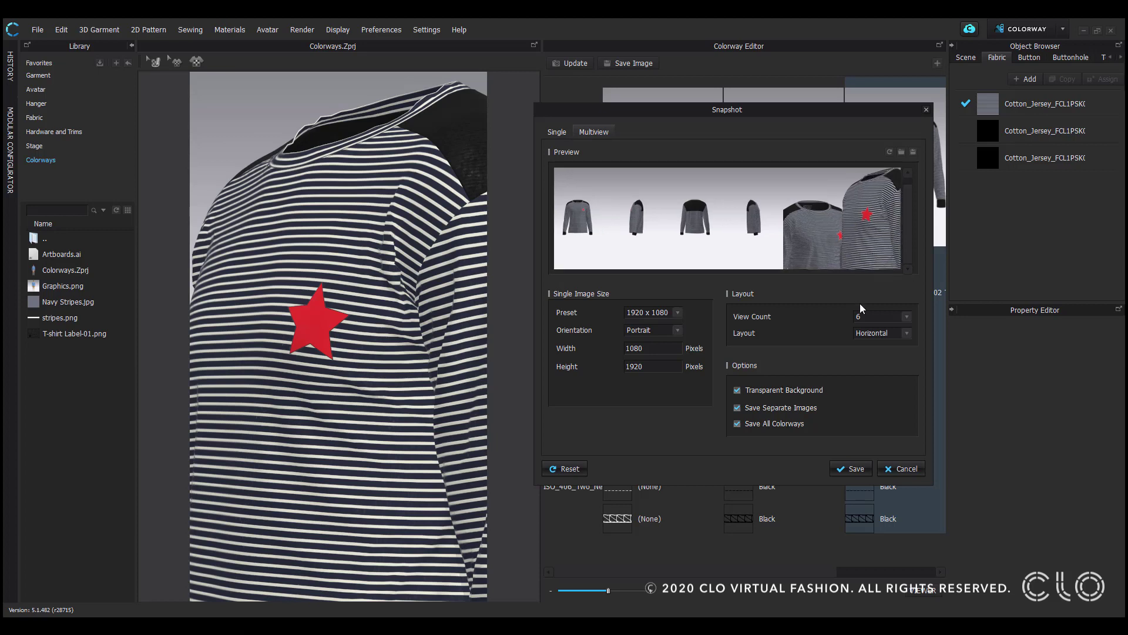
- Set the multiview Layout to Horizontal after trying Box layouts, and save for every colorway
click(890, 334)
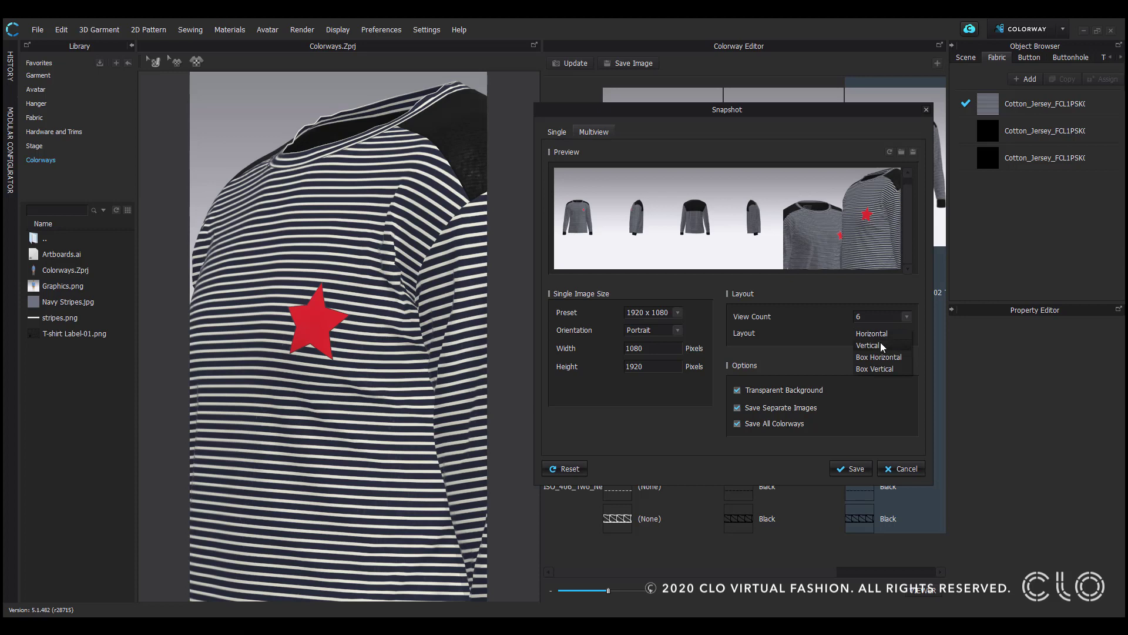
click(878, 357)
scroll(742, 235, down, 2)
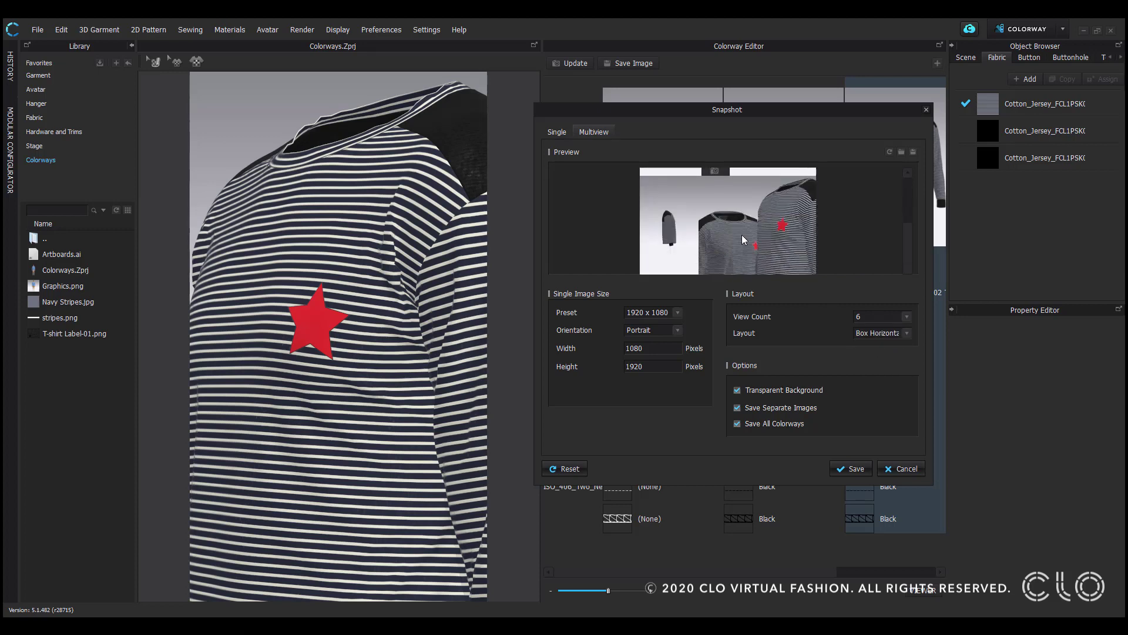
scroll(742, 235, up, 2)
click(865, 332)
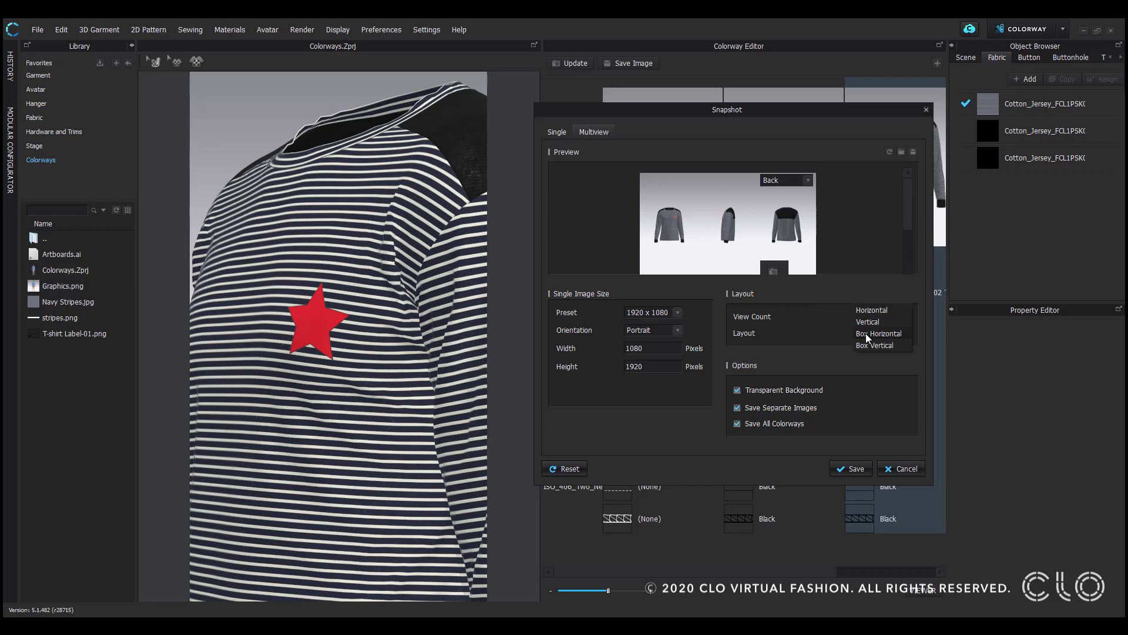
click(871, 344)
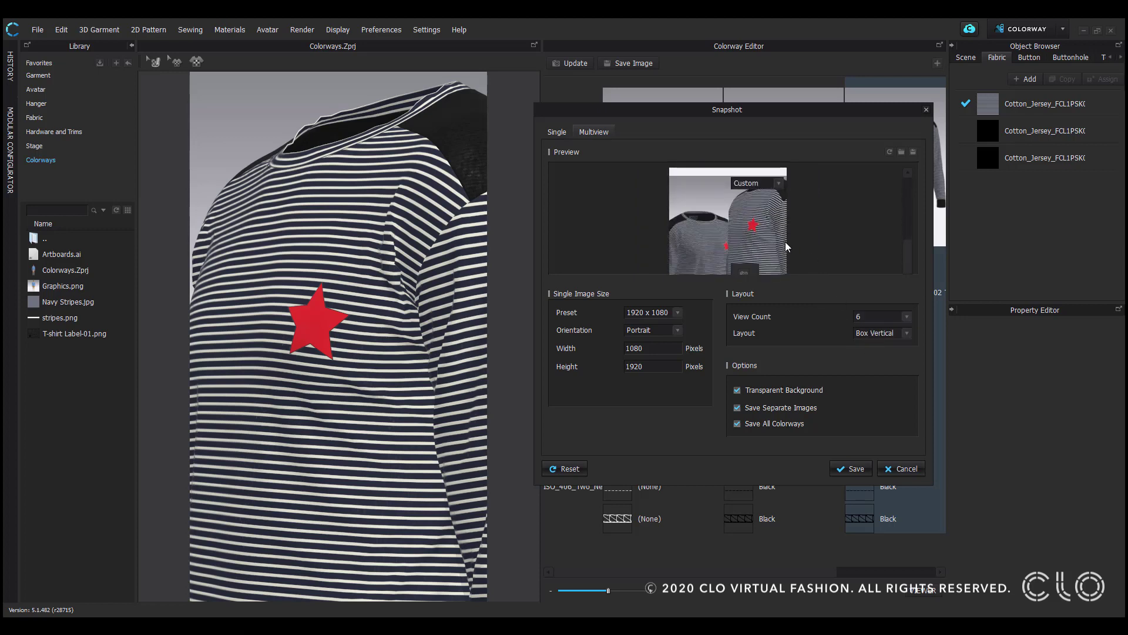
click(872, 331)
click(869, 300)
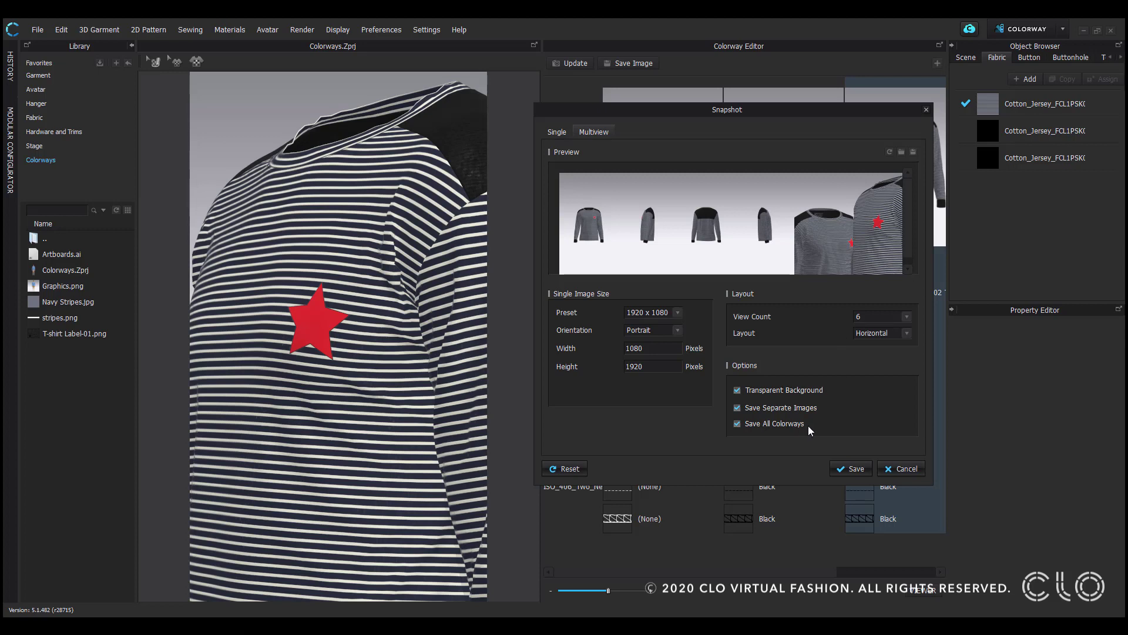
click(857, 467)
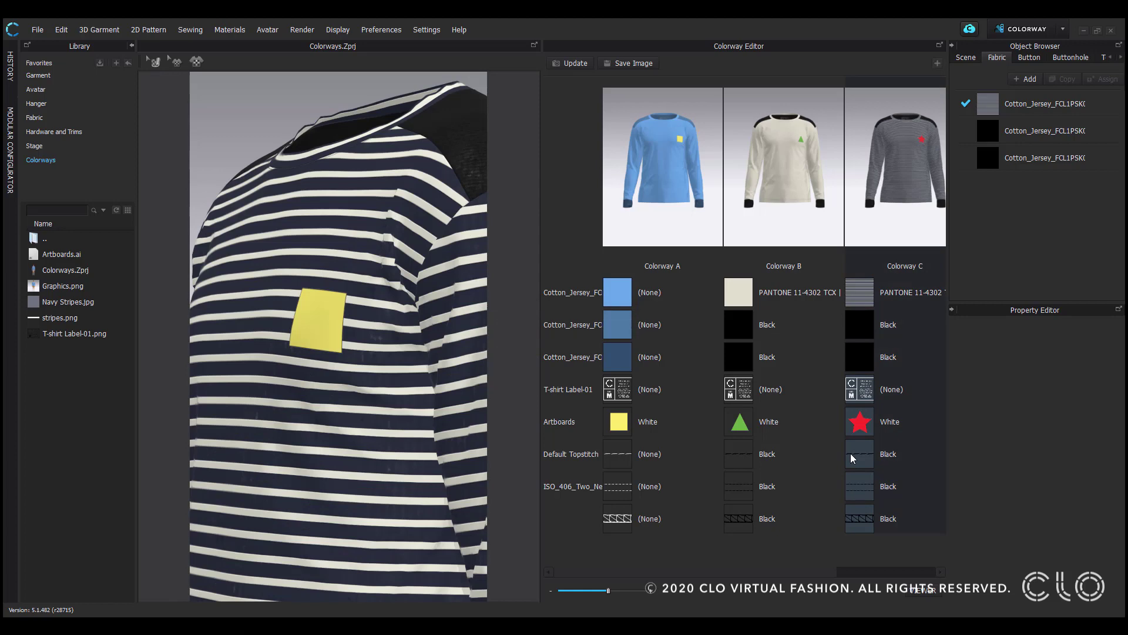
- Select Colorway C, browse the saved images, and choose to open colorways_Colorway A_0.png
click(848, 445)
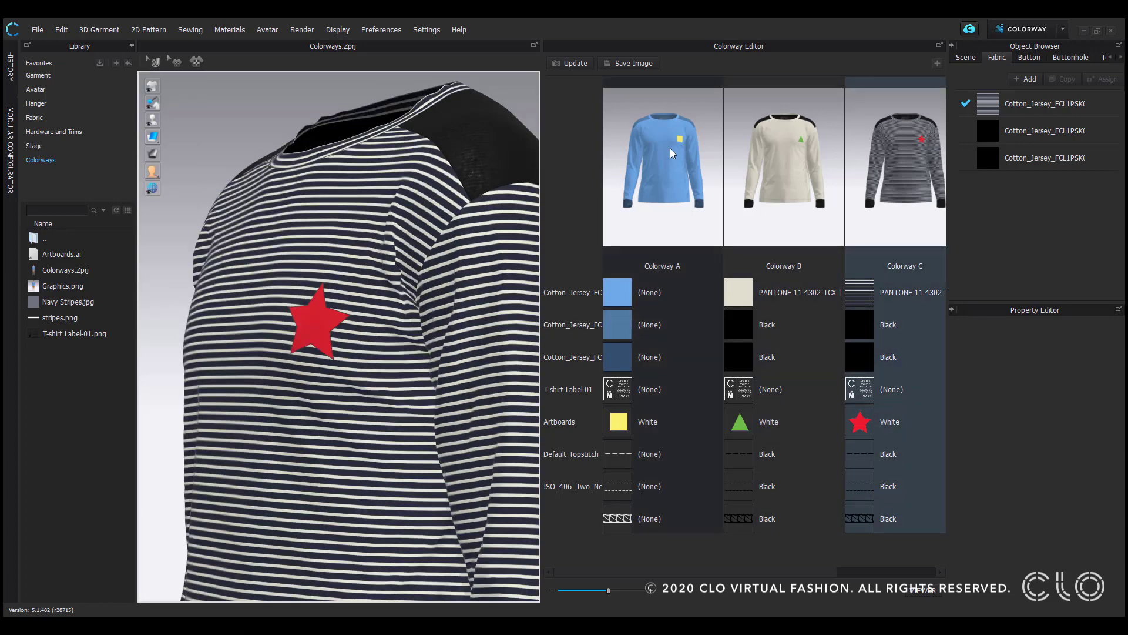
click(623, 63)
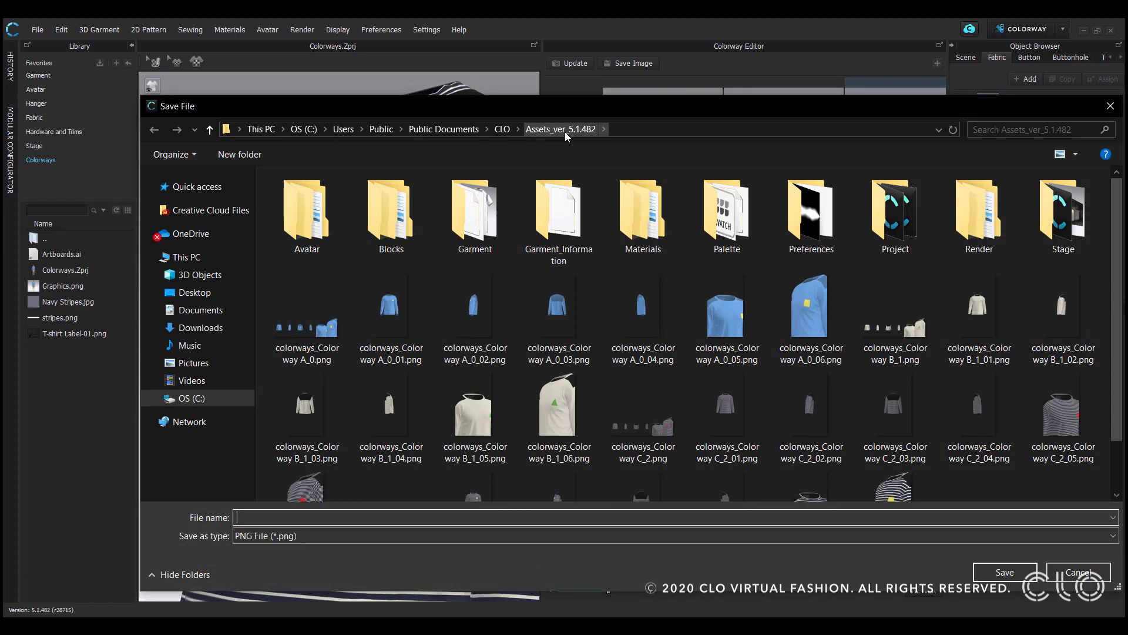
right_click(285, 315)
click(281, 327)
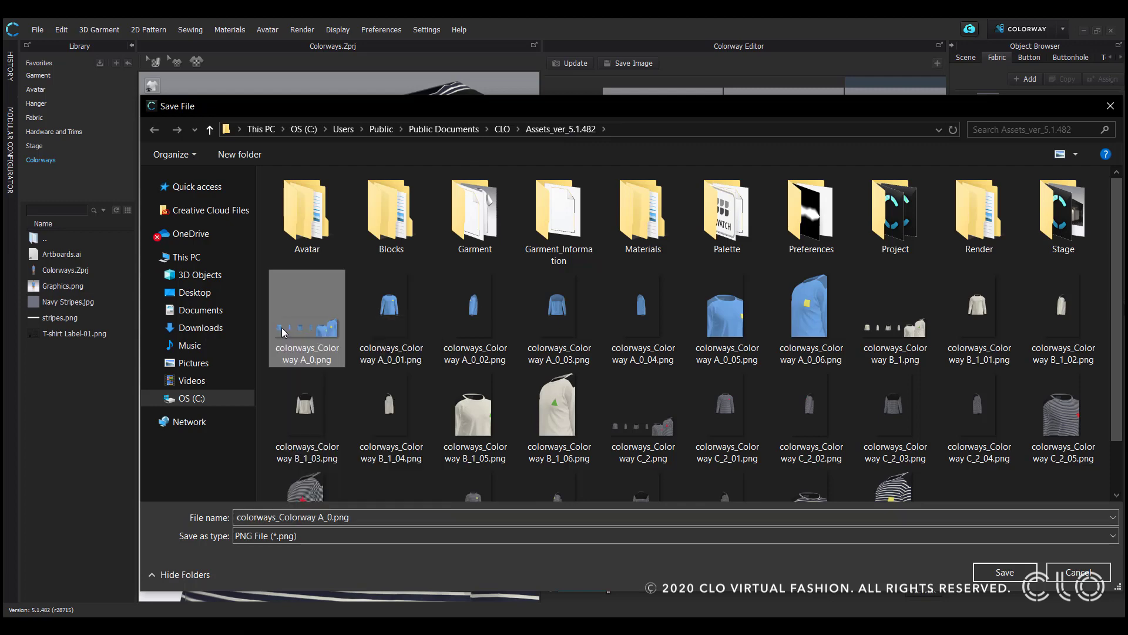
right_click(280, 327)
- Open the snapshot in Photos, page through all Colorway A–C images, then close Photos
click(340, 161)
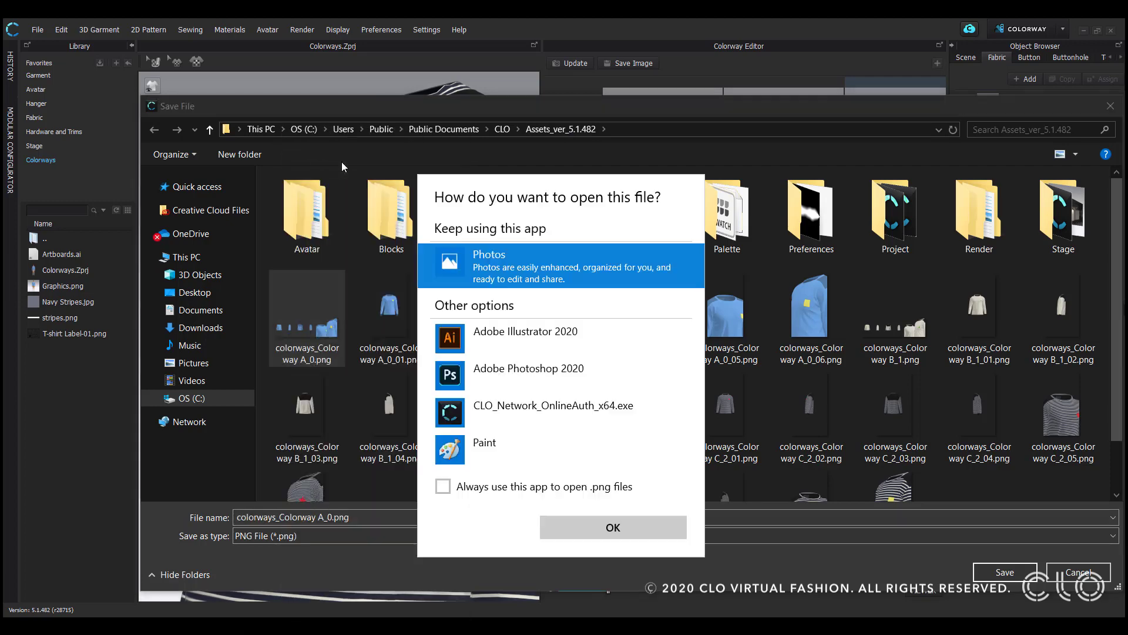
click(600, 523)
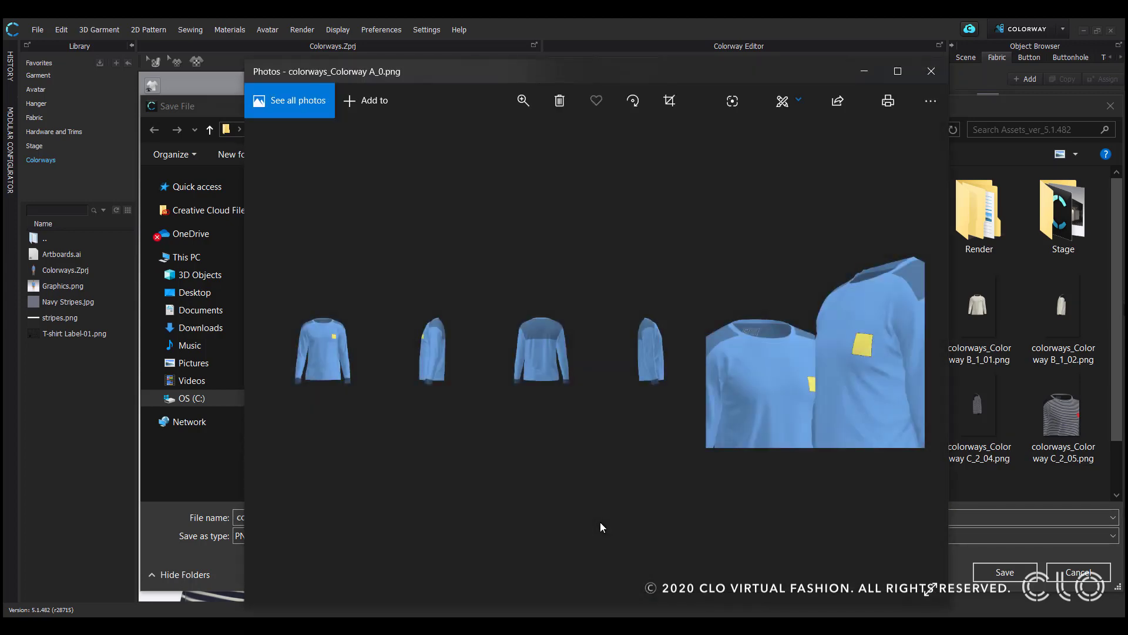
key(Right)
key(Right)
key(Right)
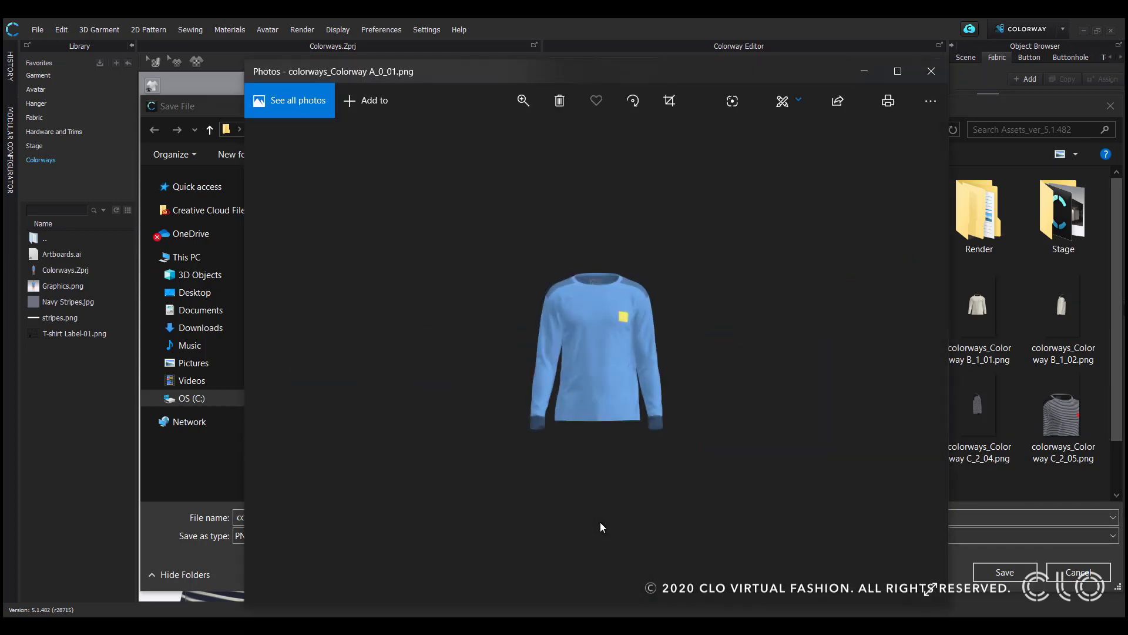
key(Right)
key(Right)
key(Right)
key(Right)
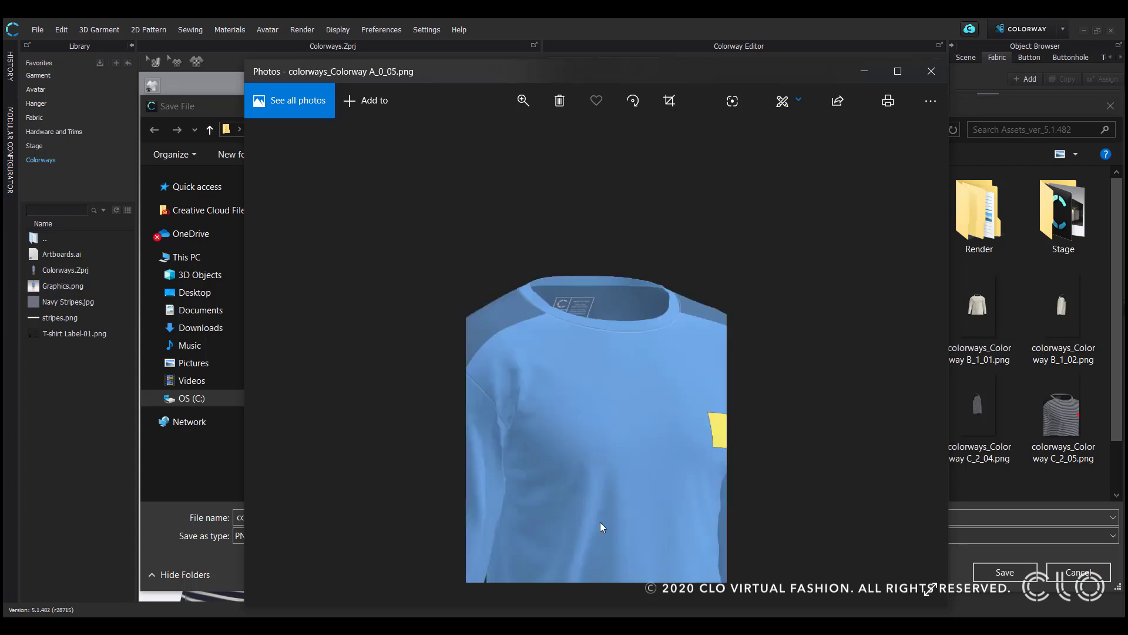
key(Right)
key(Right)
key(Right)
key(Right)
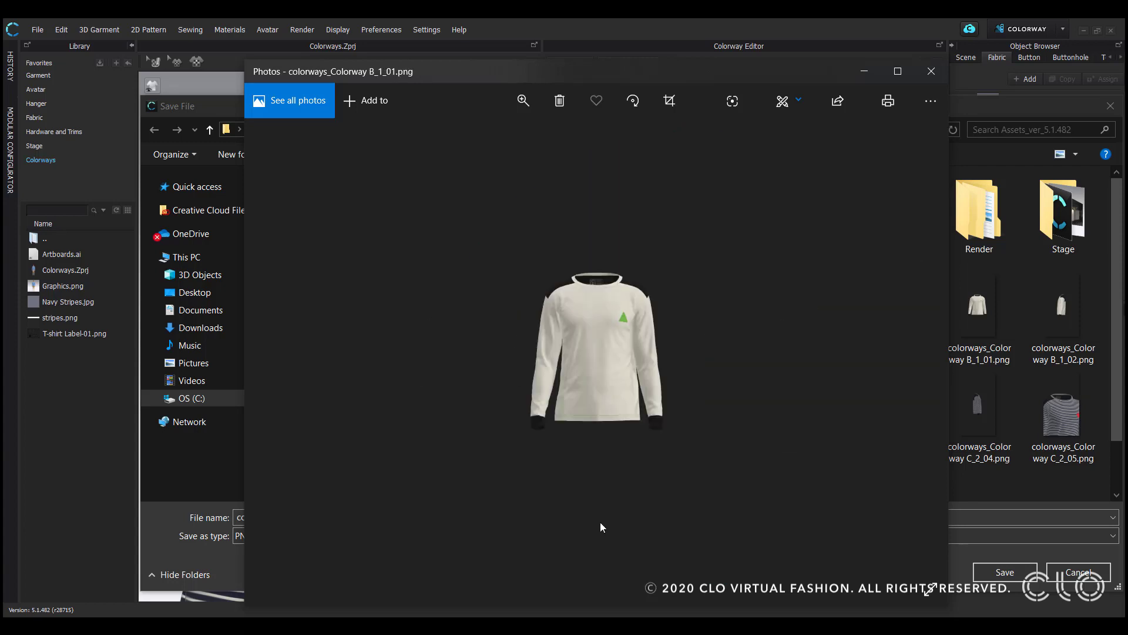
key(Right)
key(Right)
key(Right)
key(Right)
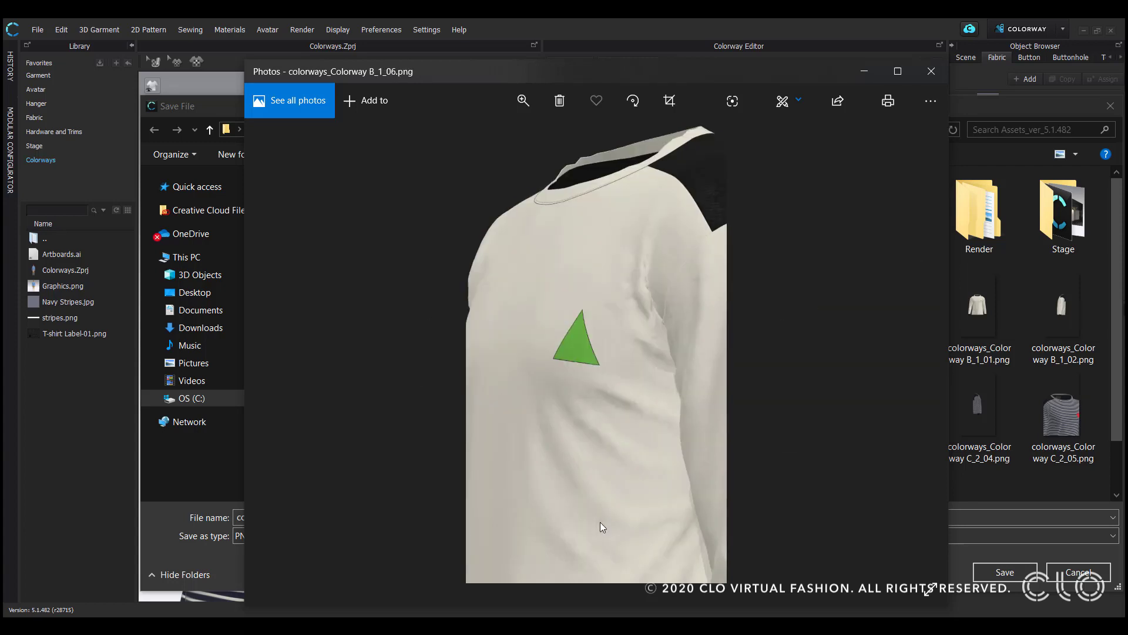
key(Right)
key(Right)
key(Right)
key(Right)
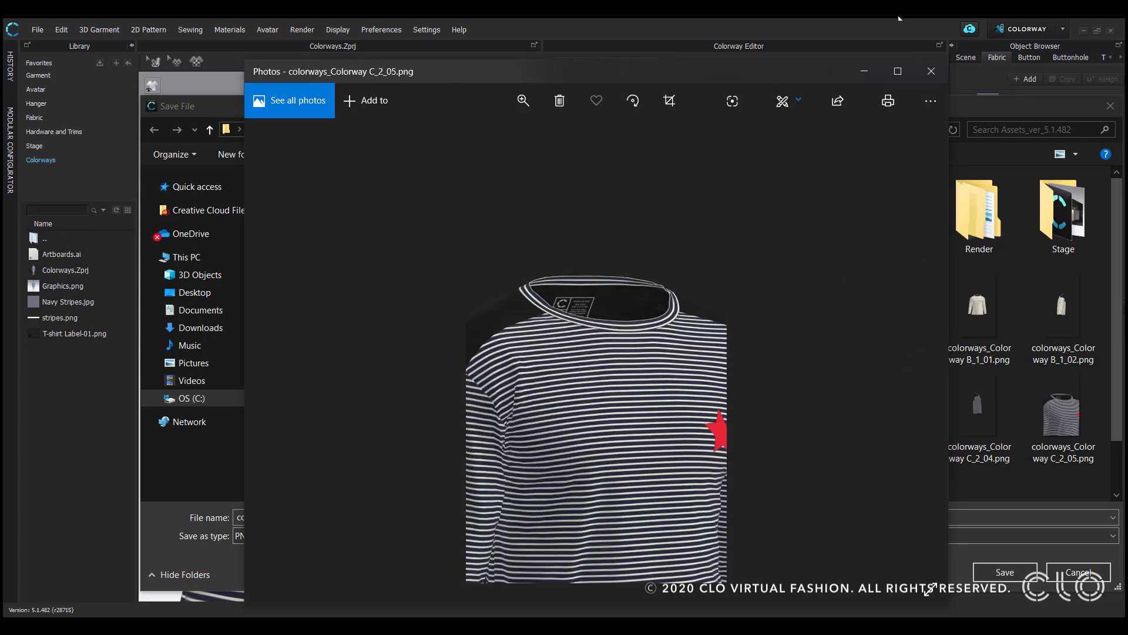
click(931, 68)
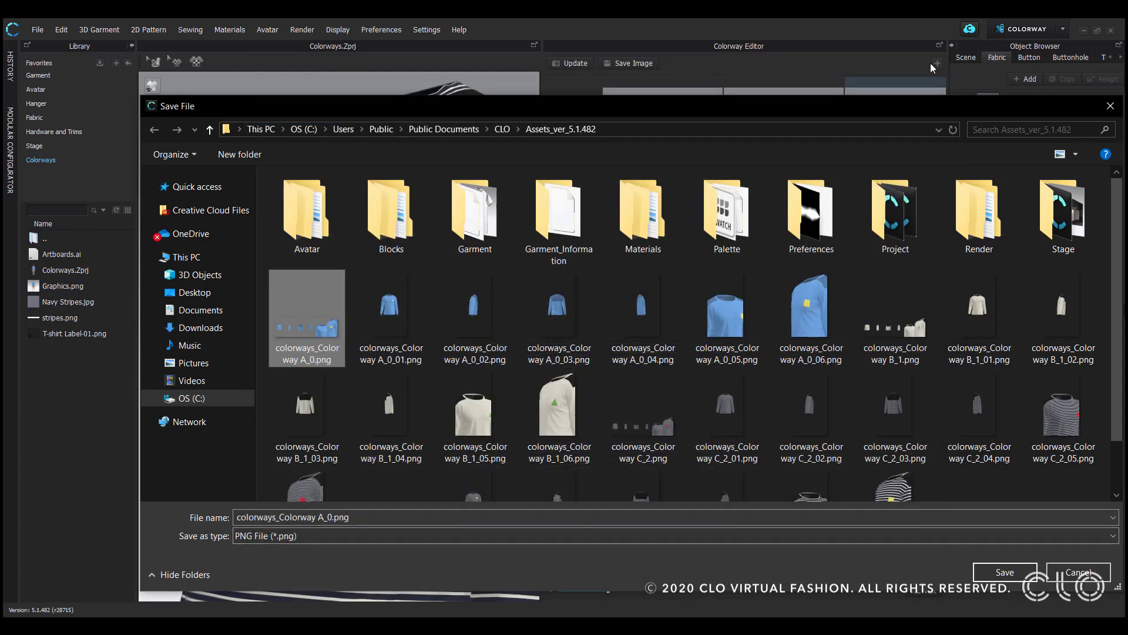
- Close the Save File dialog, activate Colorway B, and return to Simulation mode with the front view
click(1111, 106)
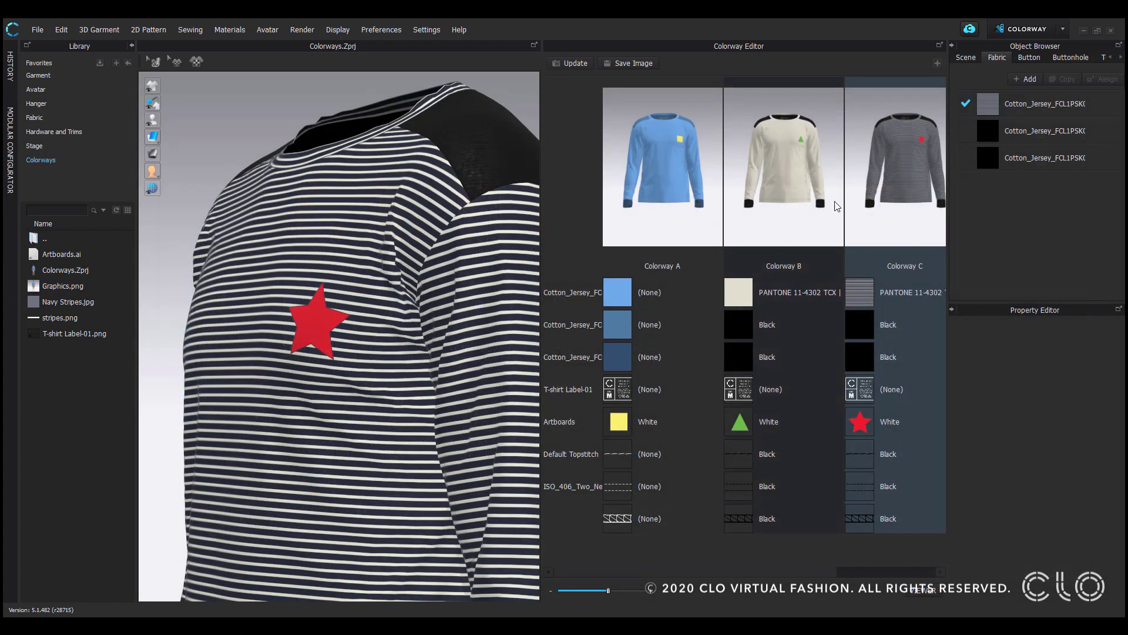
click(803, 163)
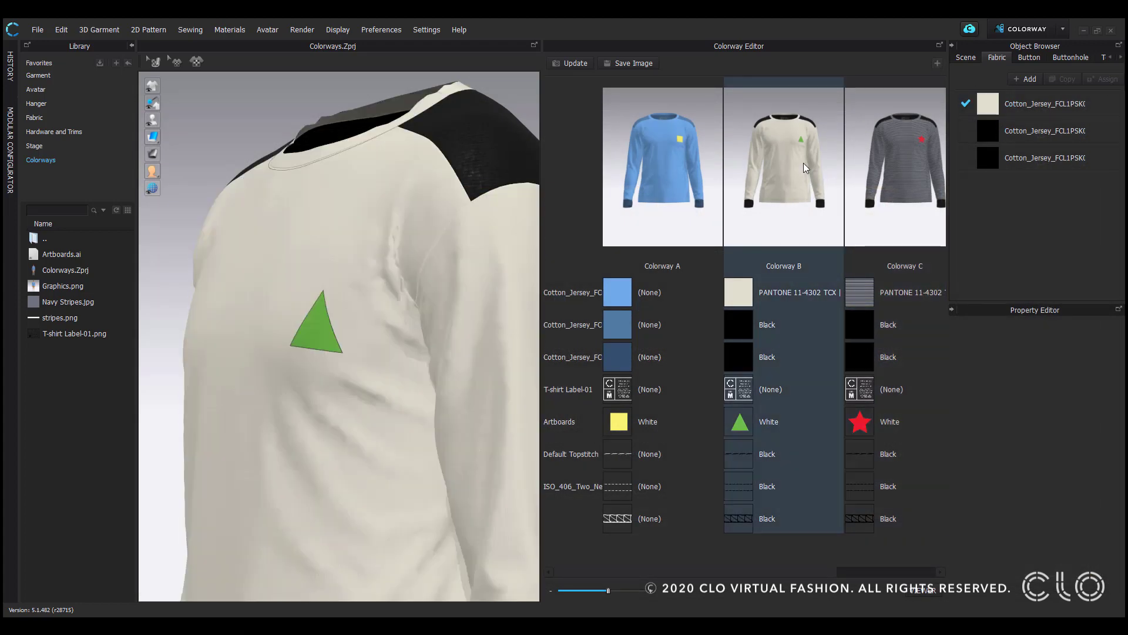
click(1060, 30)
click(1028, 47)
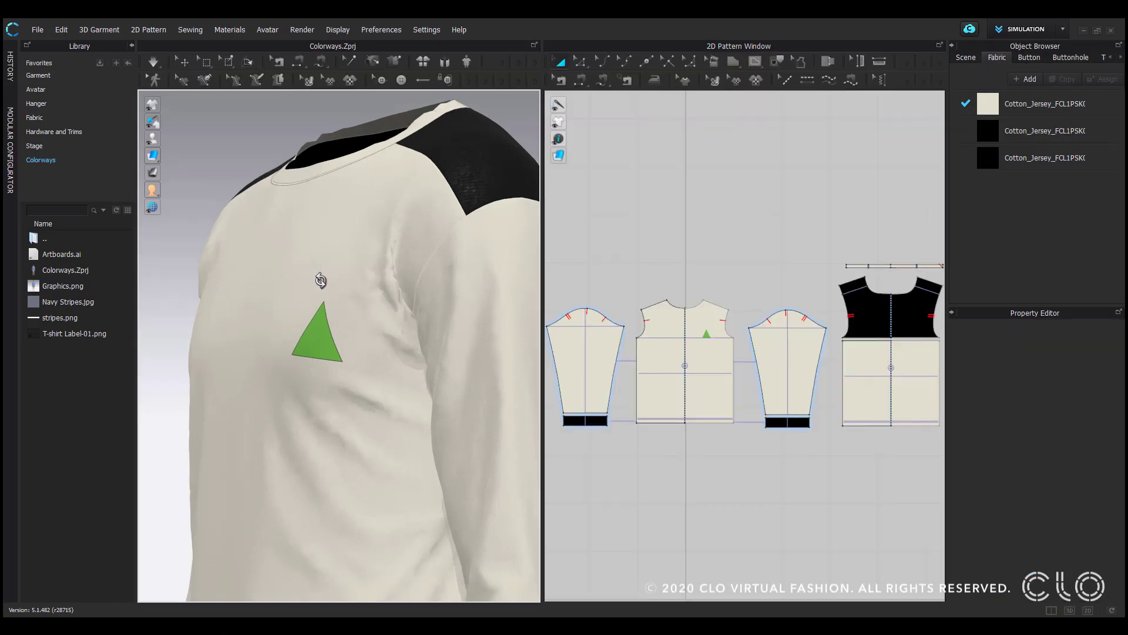
right_drag(320, 280, 335, 281)
scroll(340, 282, down, 6)
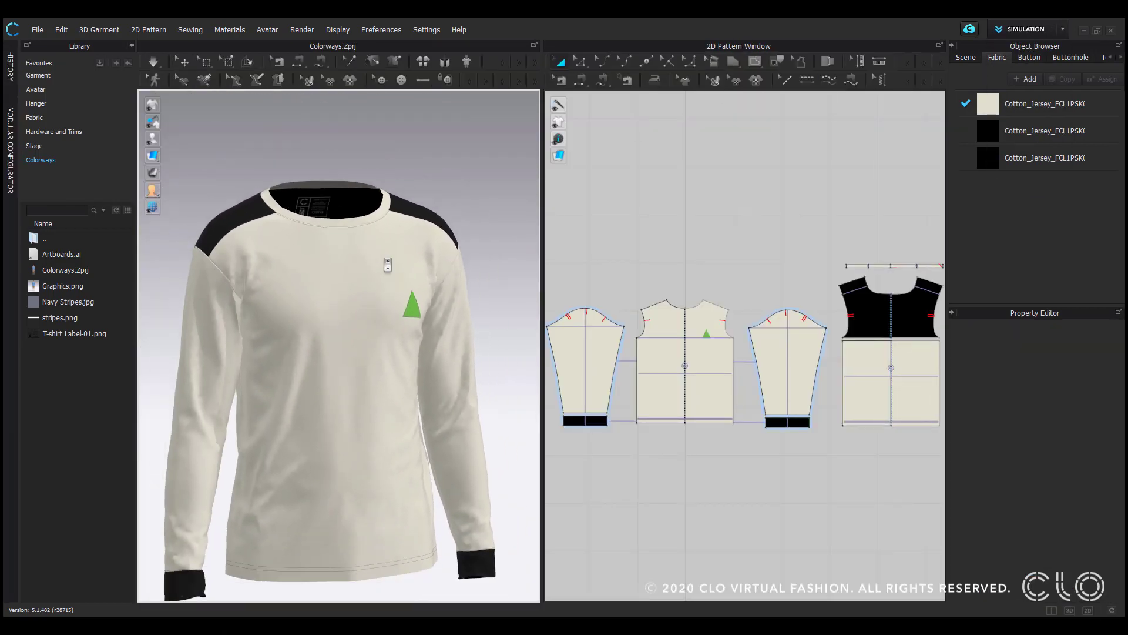
scroll(388, 265, down, 8)
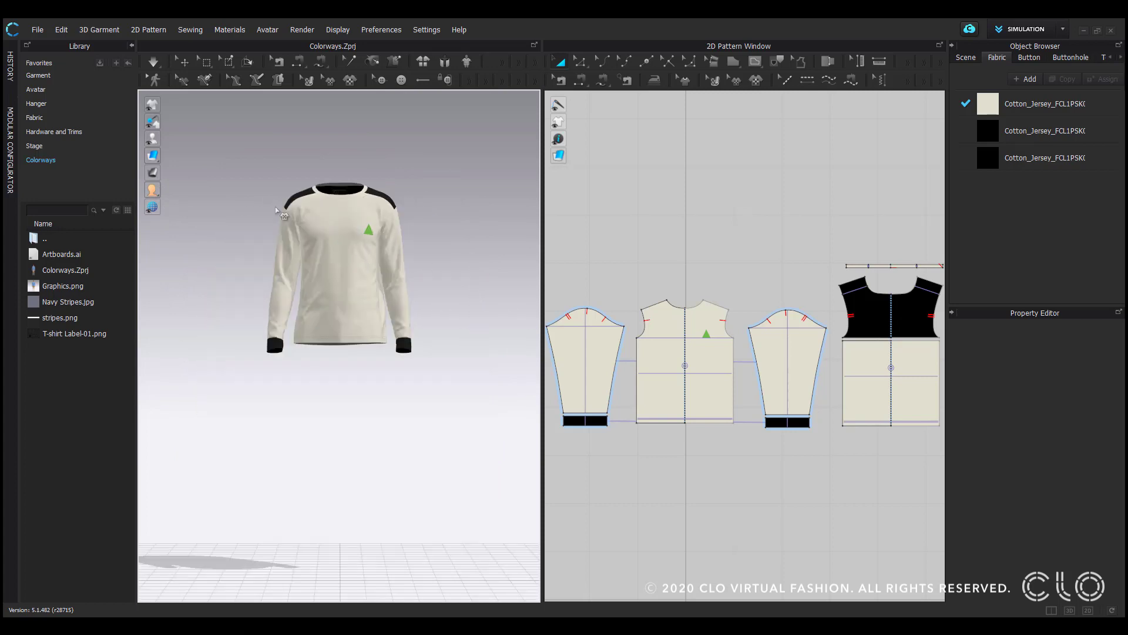
mouse_move(154, 157)
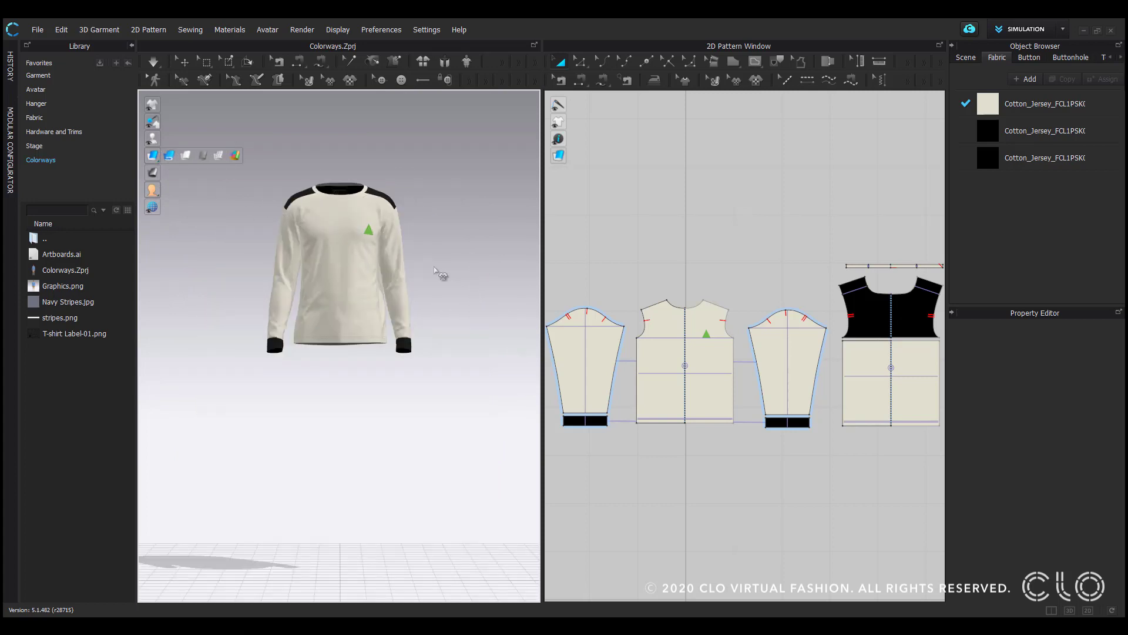